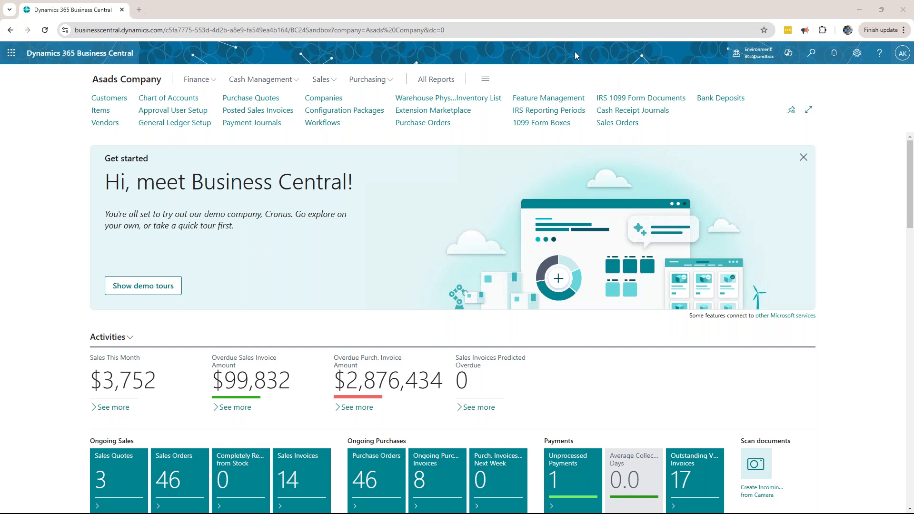
# - Open the list of sales orders
pyautogui.click(813, 53)
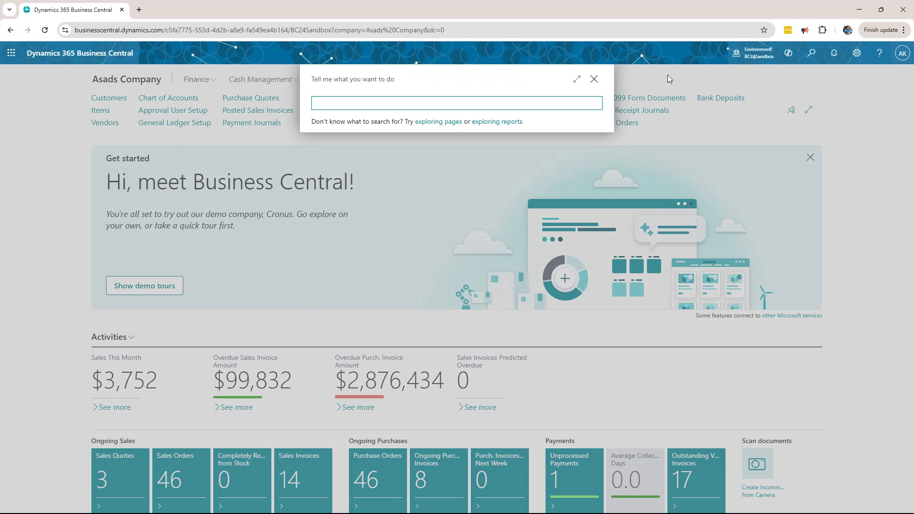
pyautogui.press('Escape')
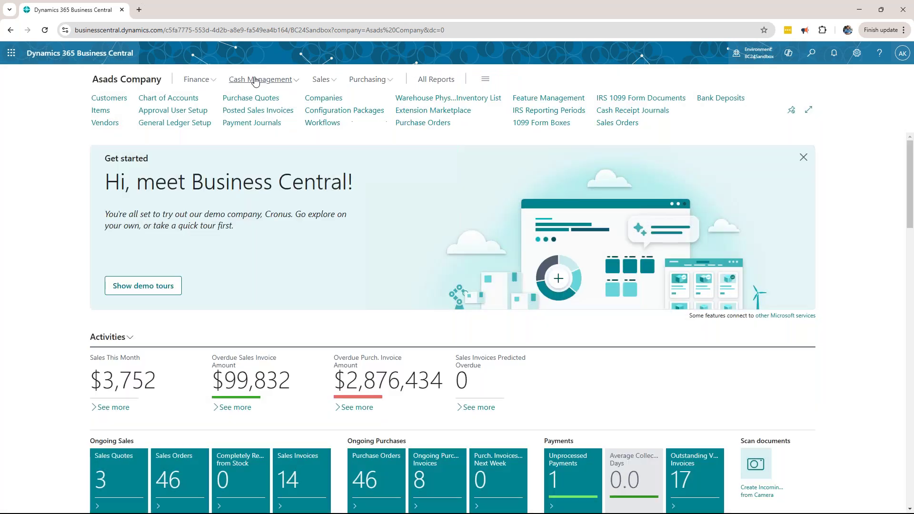
pyautogui.click(334, 81)
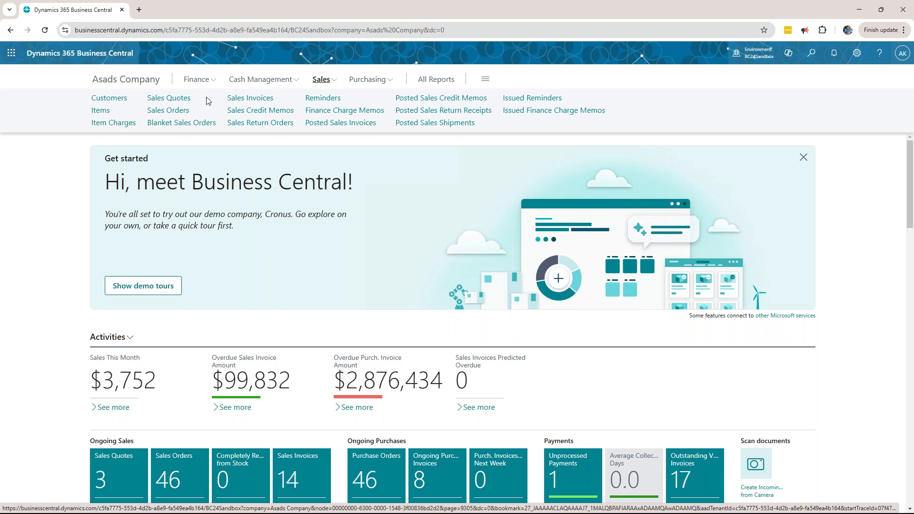
pyautogui.click(164, 113)
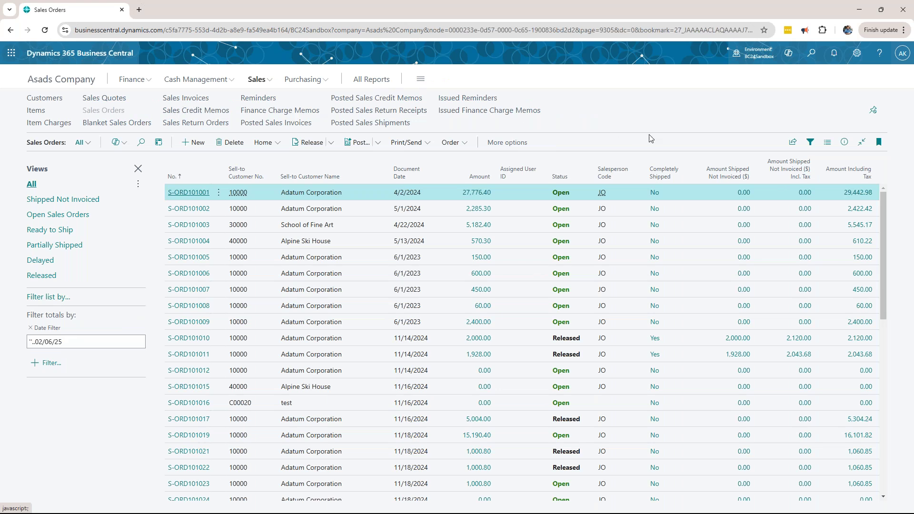
# - Look through the existing sales orders and check which fields are available for filtering totals
pyautogui.scroll(-2, 515, 240)
pyautogui.scroll(-10, 514, 240)
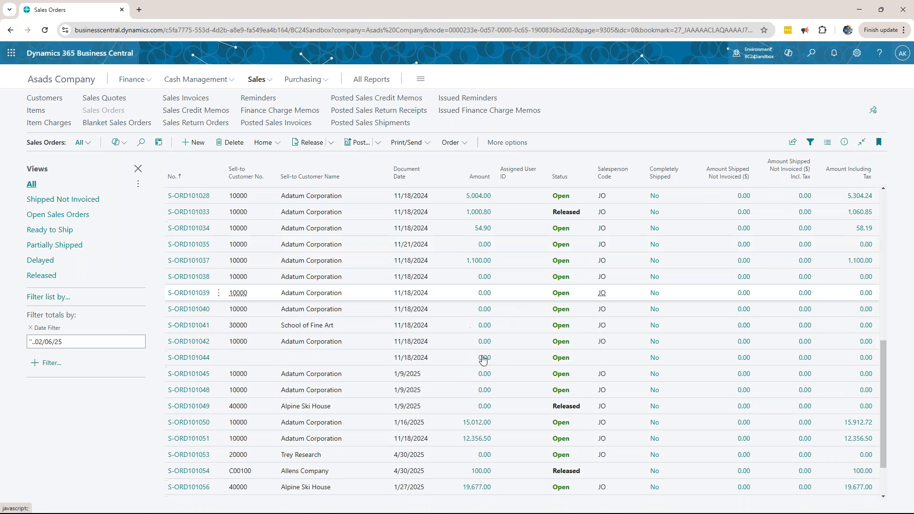
pyautogui.scroll(15, 410, 295)
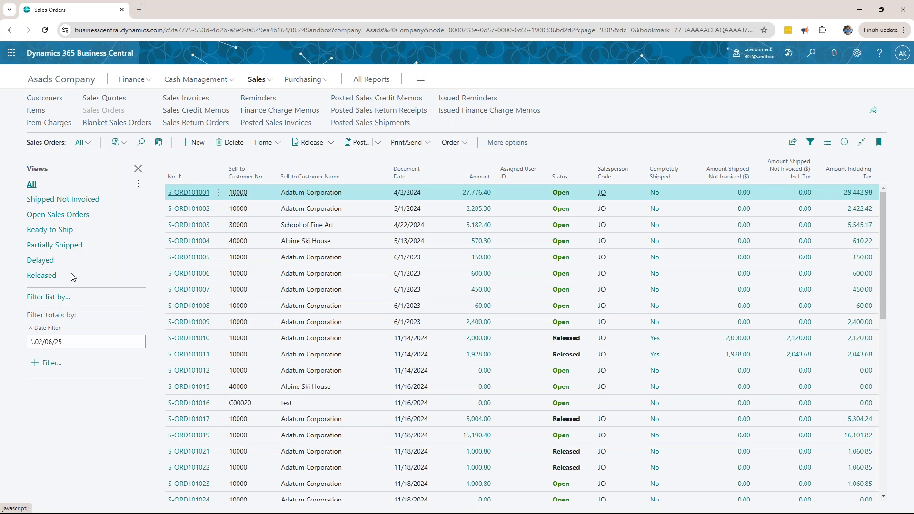
pyautogui.click(51, 365)
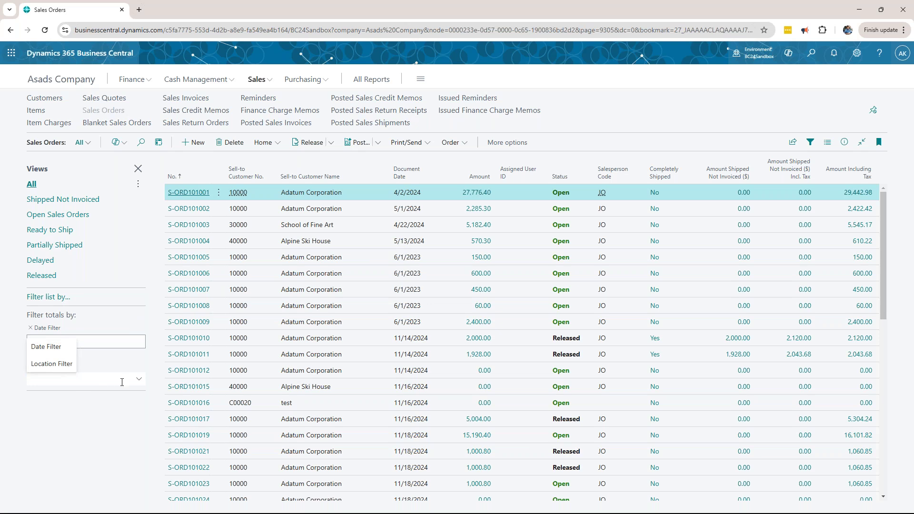
pyautogui.click(141, 381)
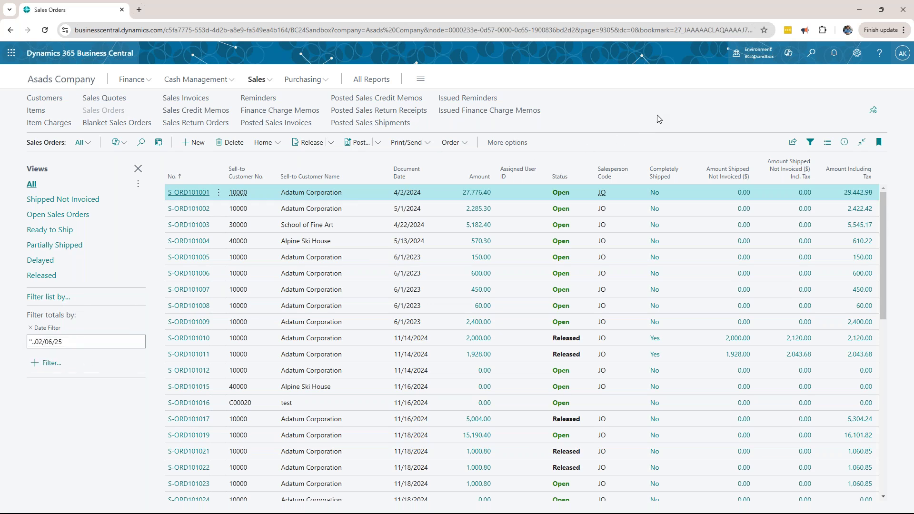
# - Create a new sales order for the customer Adatum Corporation
pyautogui.click(197, 144)
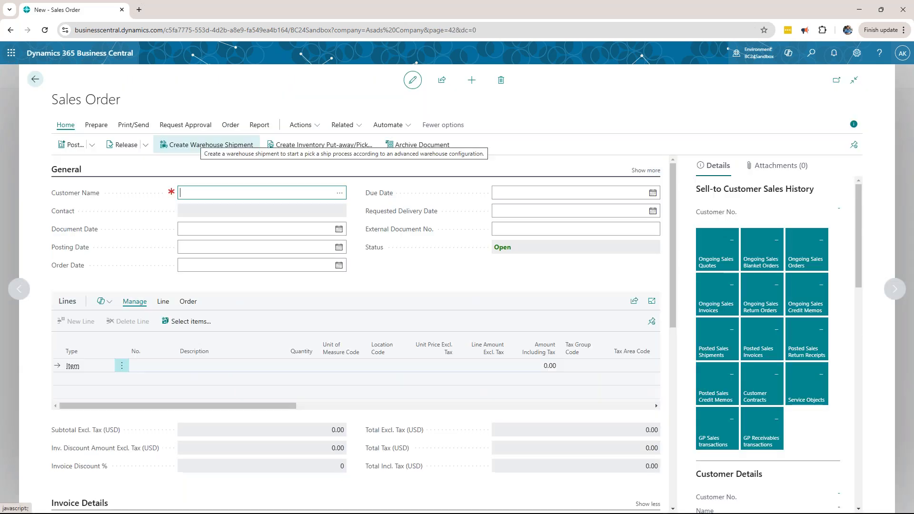
pyautogui.click(339, 195)
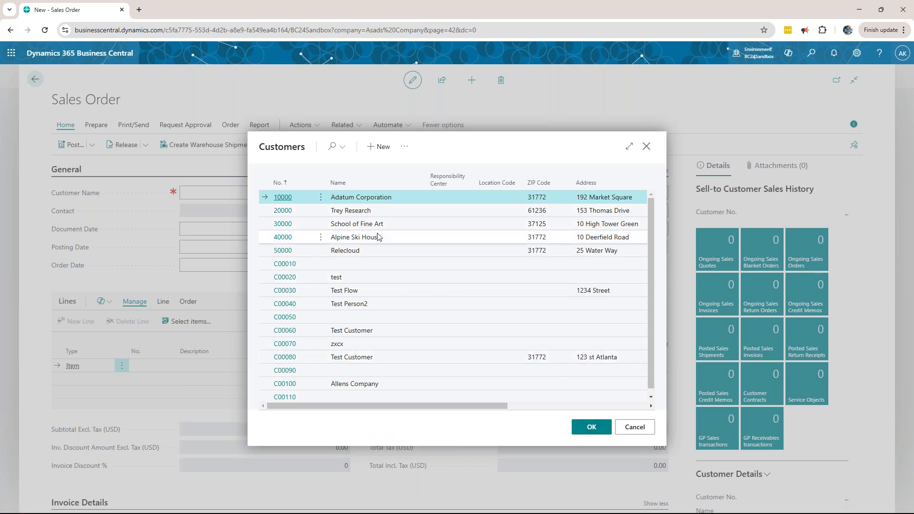
pyautogui.click(594, 428)
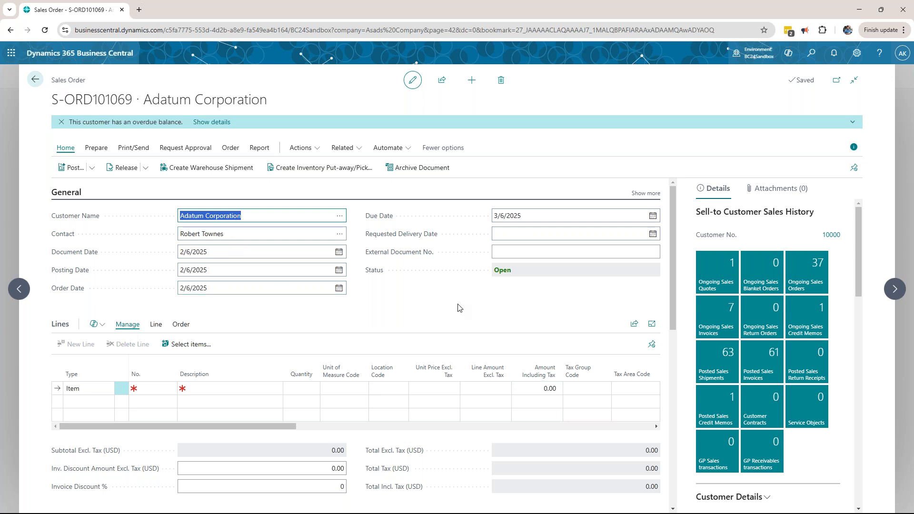
# - Review the order's general fields, including the additional ones and the salesperson code options, and its invoice details
pyautogui.scroll(-3, 450, 293)
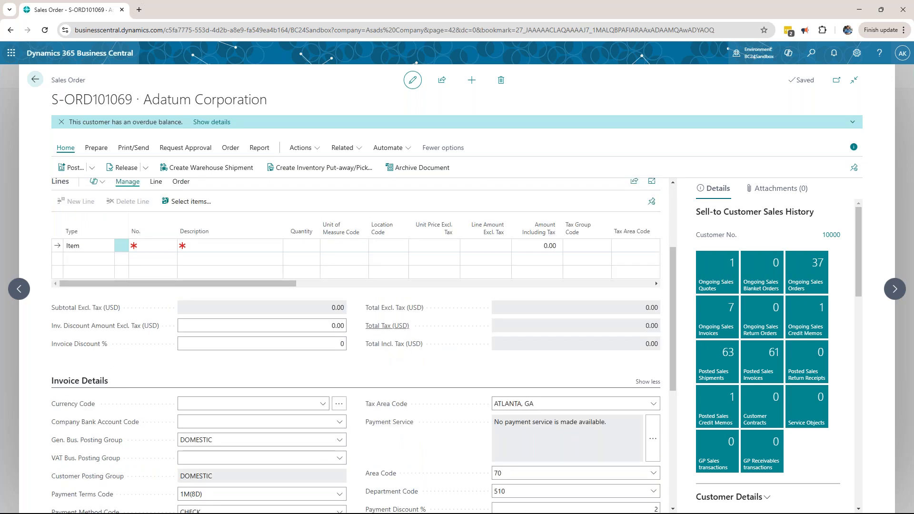
pyautogui.scroll(3, 404, 351)
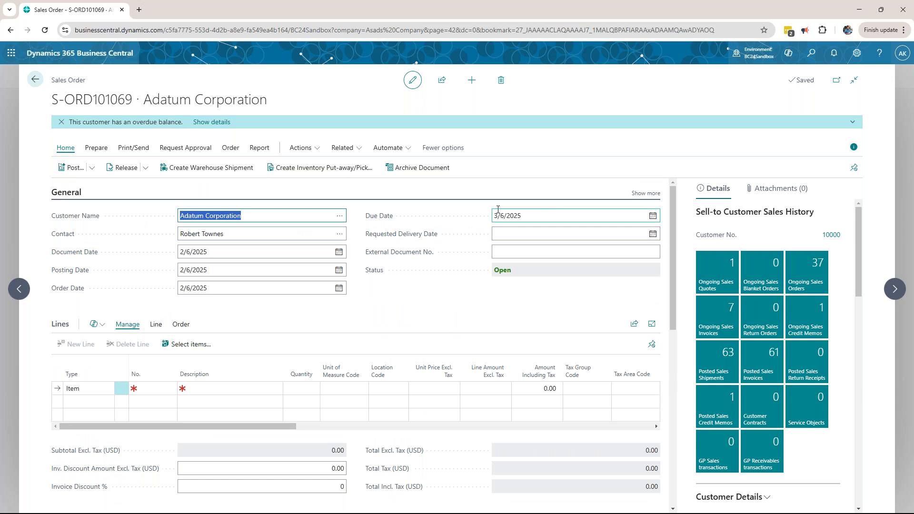
pyautogui.click(652, 195)
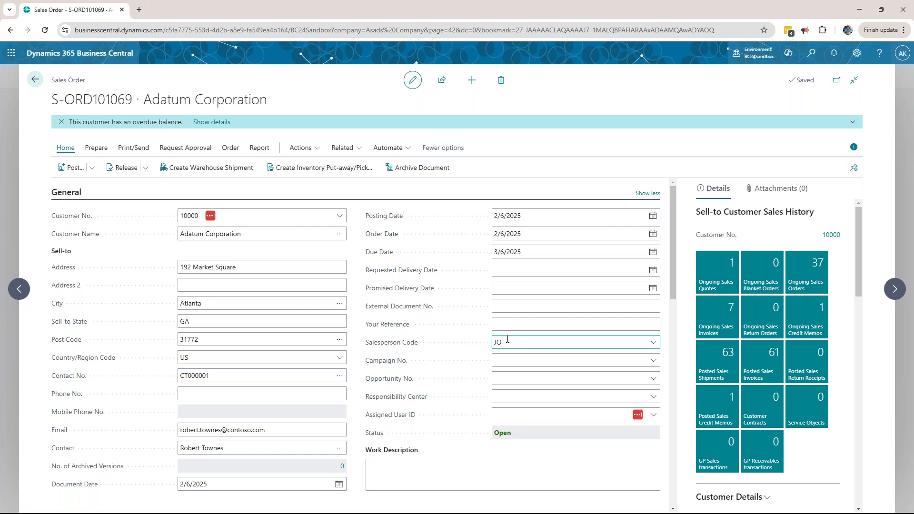
pyautogui.click(653, 342)
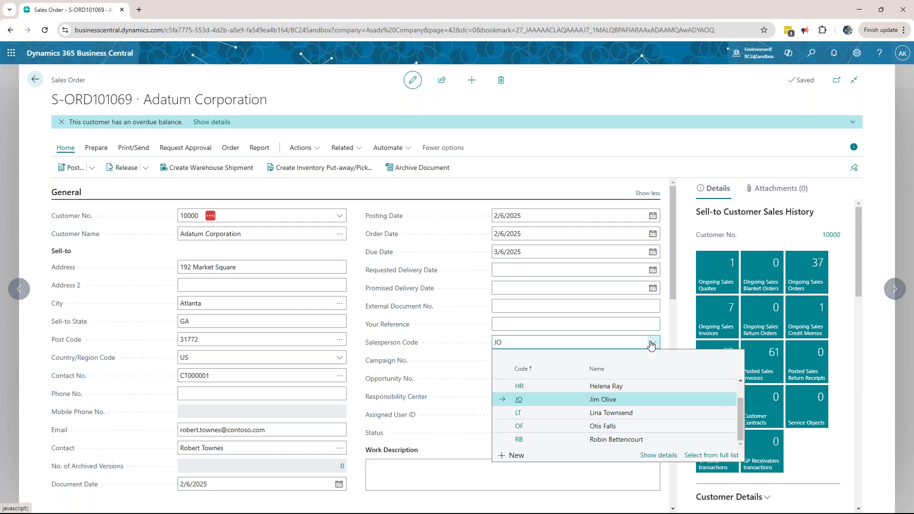
pyautogui.click(654, 343)
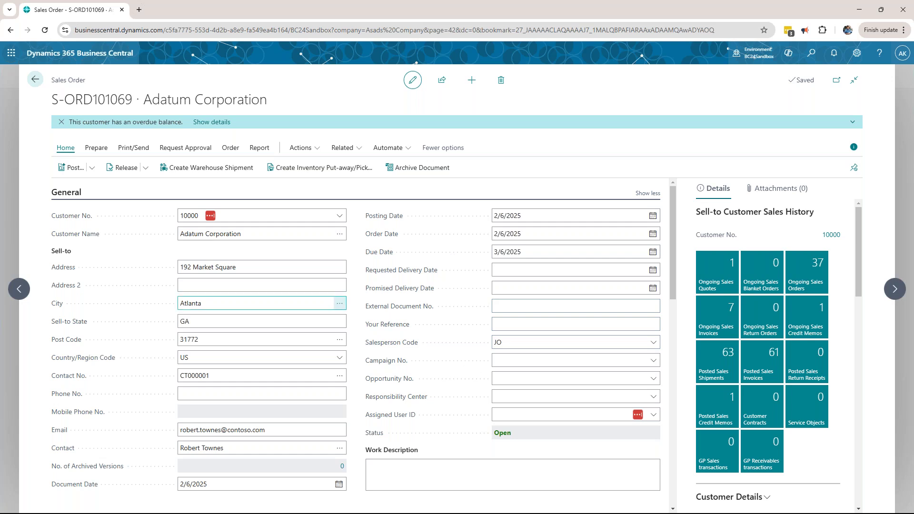
pyautogui.click(644, 193)
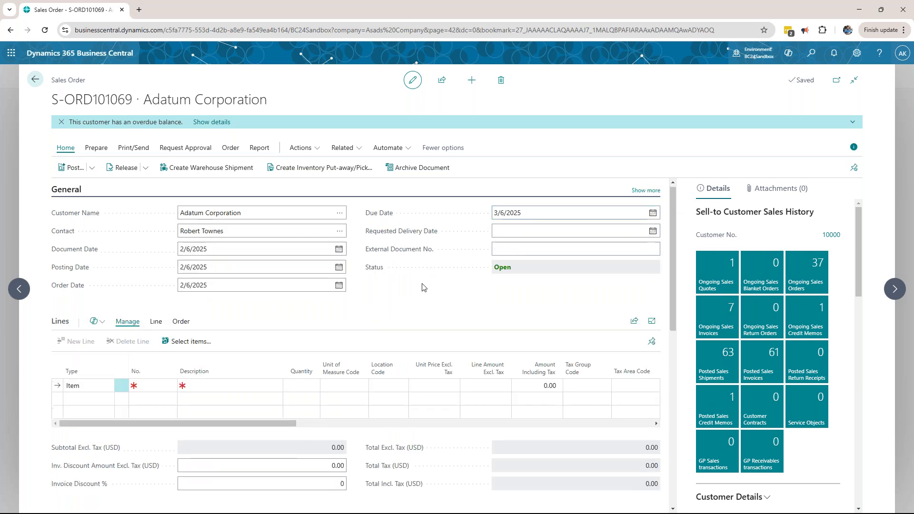
pyautogui.scroll(-2, 423, 287)
pyautogui.scroll(2, 422, 287)
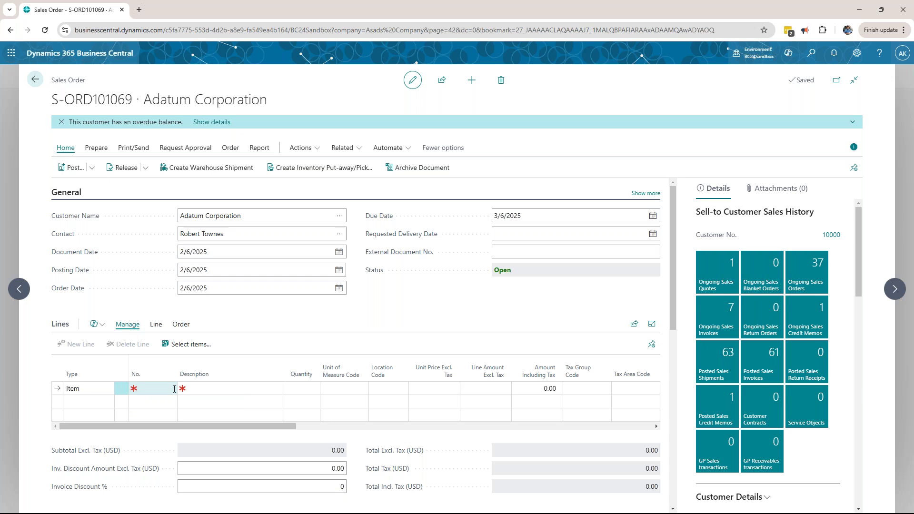
# - Check the type options available for the first order line
pyautogui.click(86, 388)
pyautogui.click(108, 388)
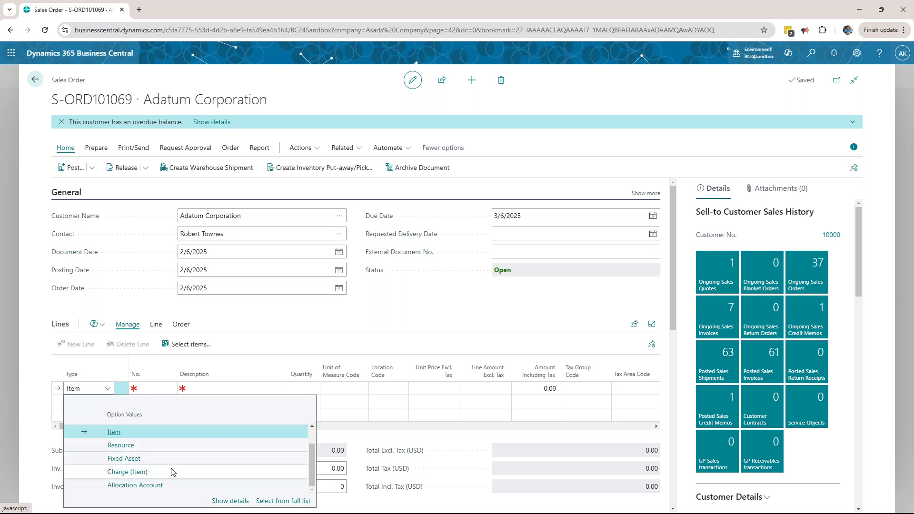
pyautogui.scroll(1, 145, 446)
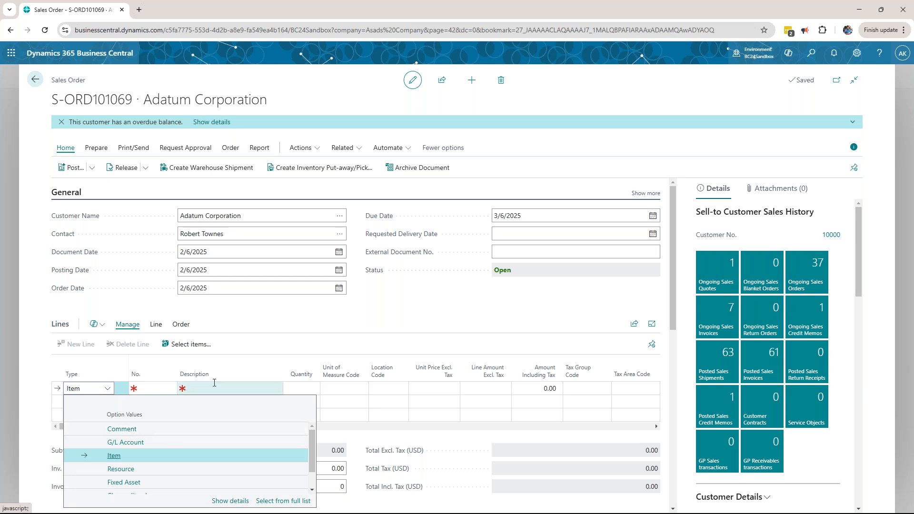
pyautogui.click(264, 324)
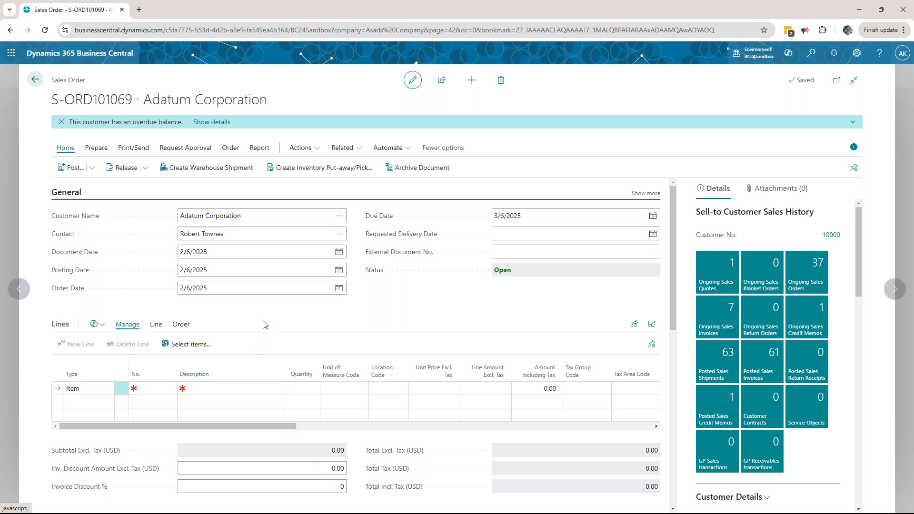
# - Enter item 1896-S, ATHENS Desk PA Test, on the first order line with a quantity of 3
pyautogui.click(144, 390)
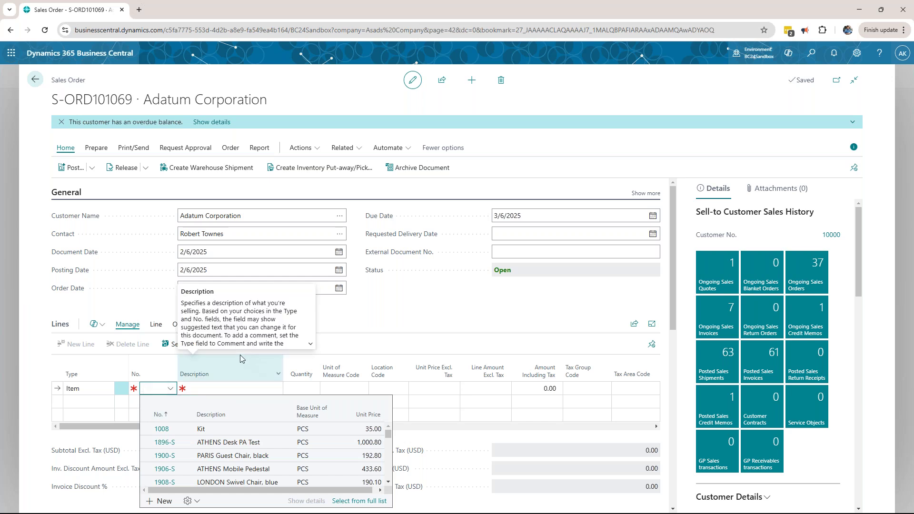
pyautogui.click(212, 445)
pyautogui.click(300, 389)
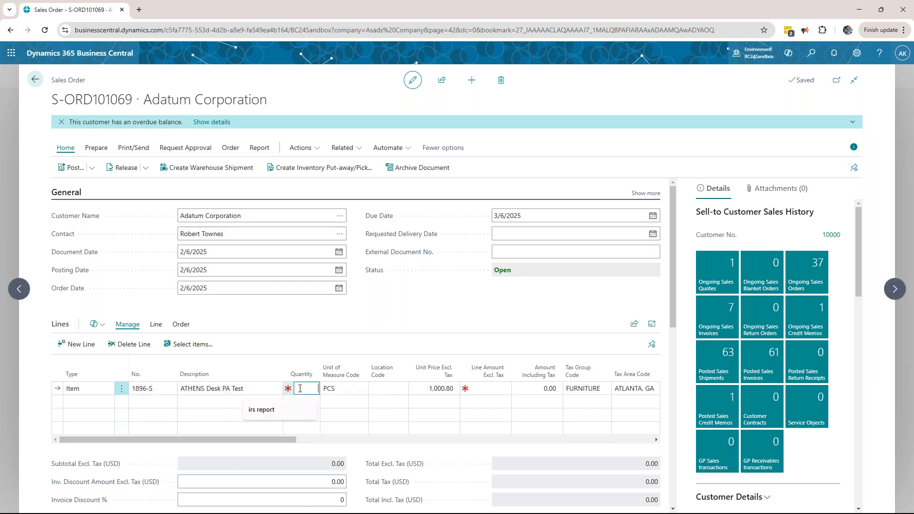
pyautogui.write('3')
pyautogui.click(342, 388)
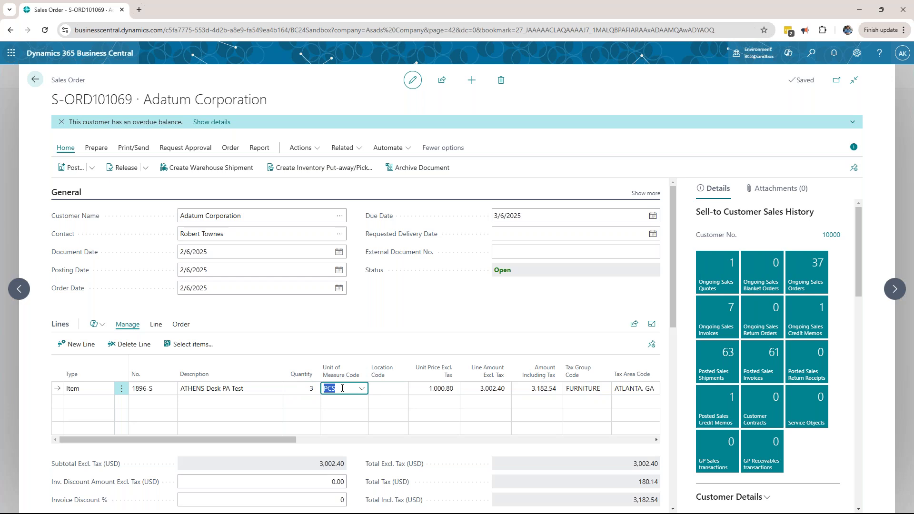
# - Set the location code of the ATHENS Desk line to MAIN
pyautogui.click(386, 389)
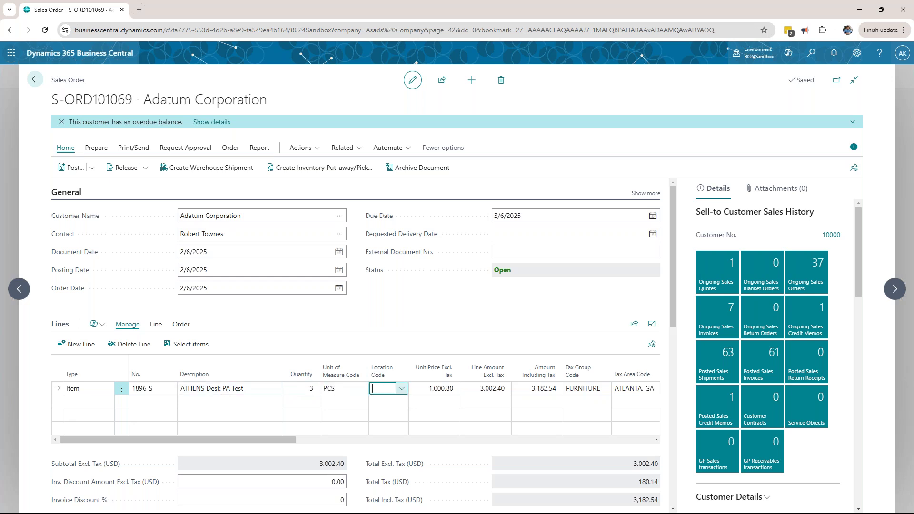
pyautogui.click(402, 391)
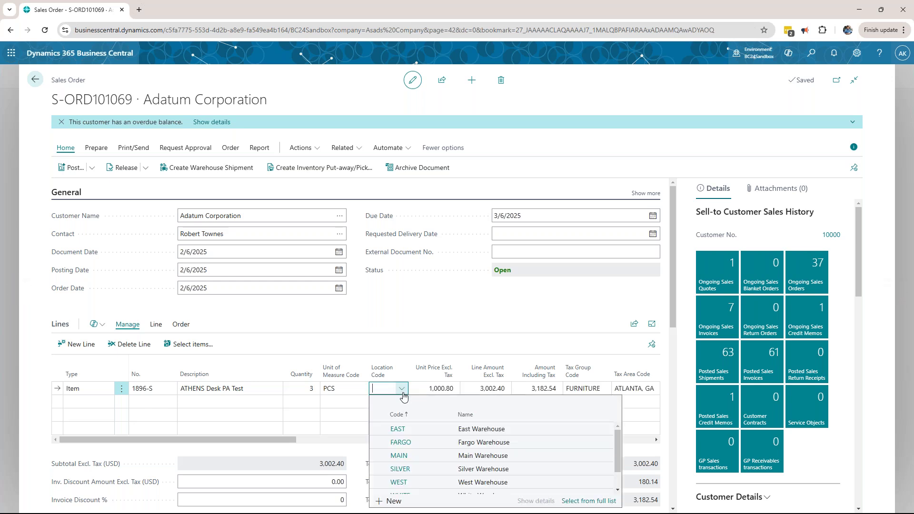
pyautogui.scroll(-2, 429, 471)
pyautogui.scroll(2, 433, 457)
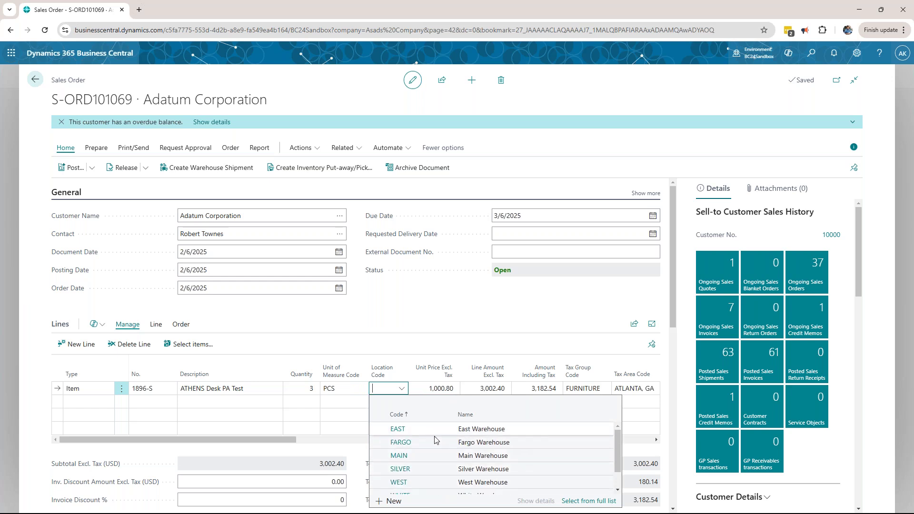
pyautogui.click(472, 458)
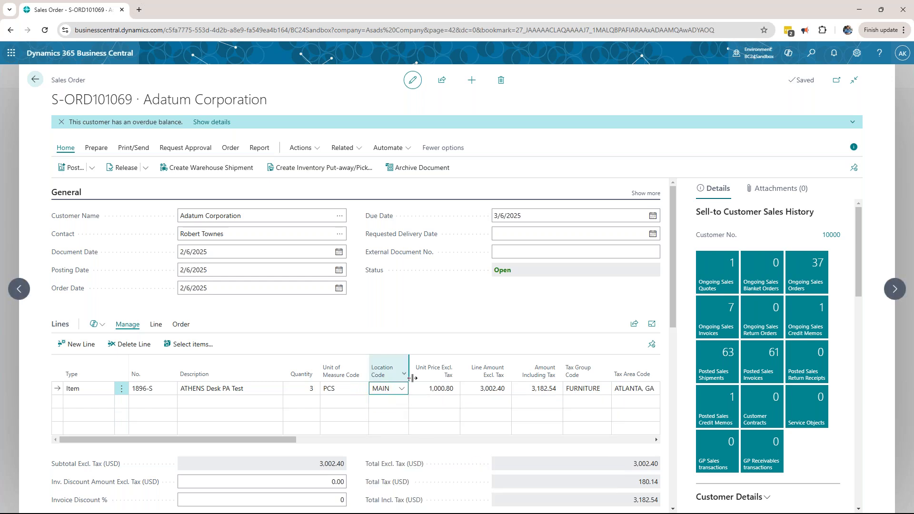
pyautogui.press('Tab')
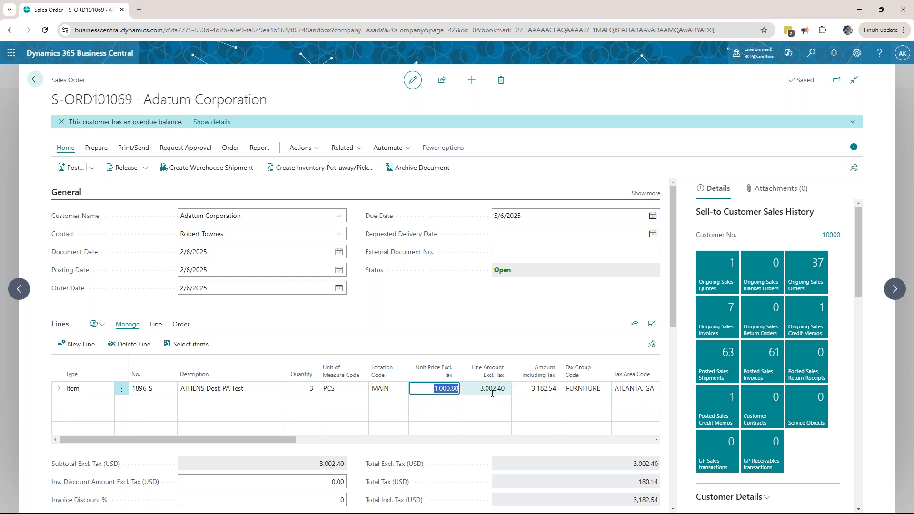
# - Examine the order line's quantities to ship, shipped, to invoice and invoiced
pyautogui.scroll(-1, 385, 402)
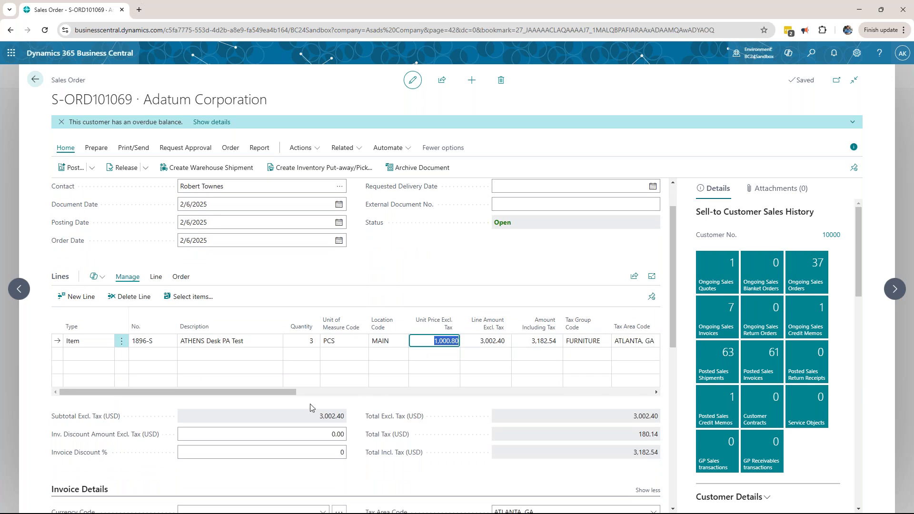
pyautogui.moveTo(284, 393); pyautogui.dragTo(380, 392)
pyautogui.moveTo(385, 396); pyautogui.dragTo(406, 395)
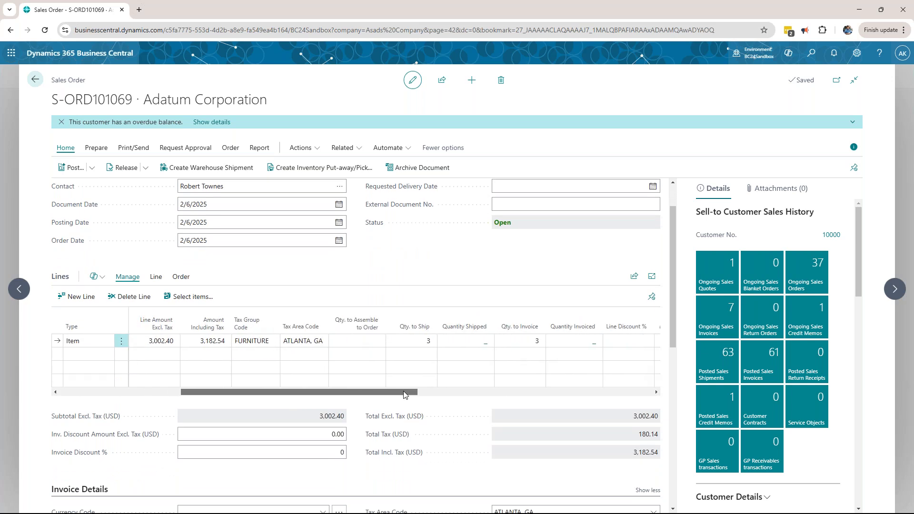
pyautogui.click(416, 339)
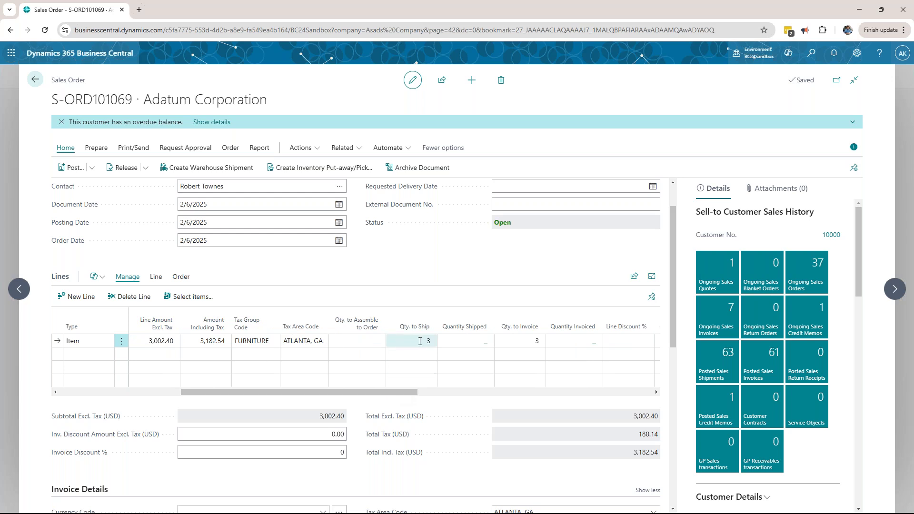
pyautogui.click(475, 343)
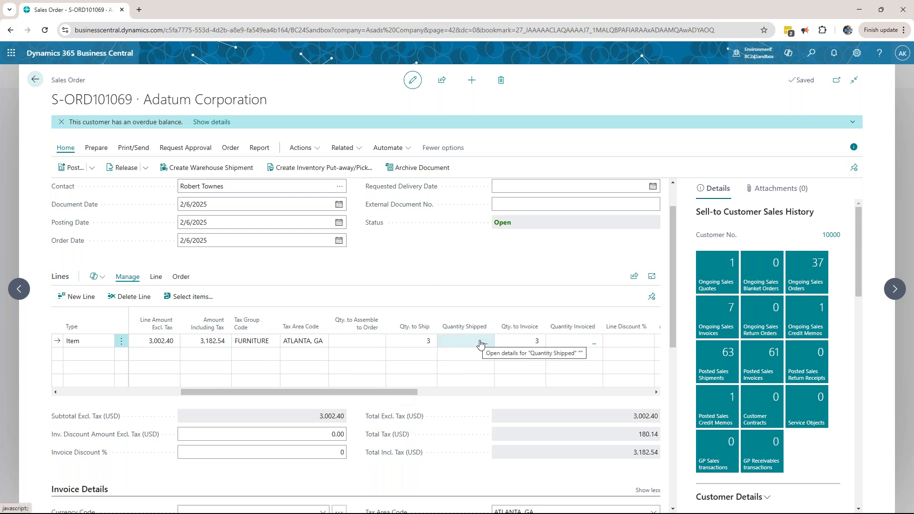
pyautogui.click(528, 341)
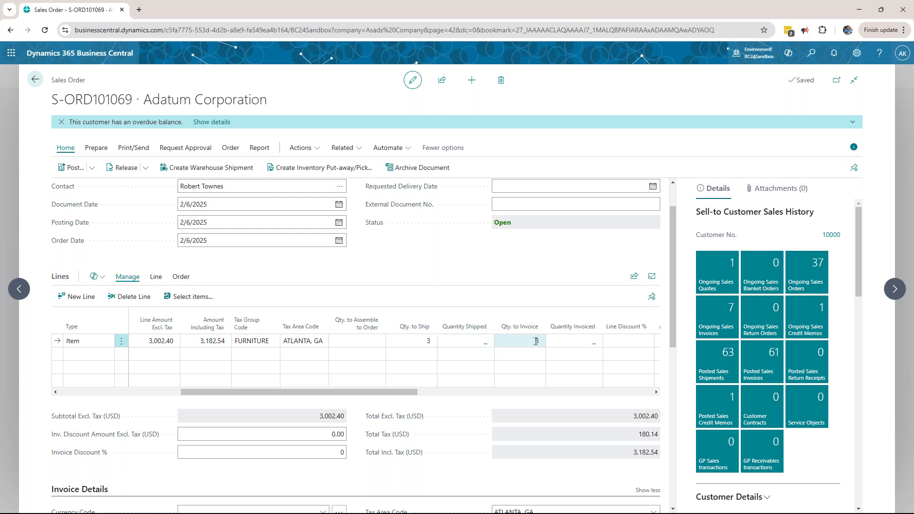
pyautogui.click(577, 342)
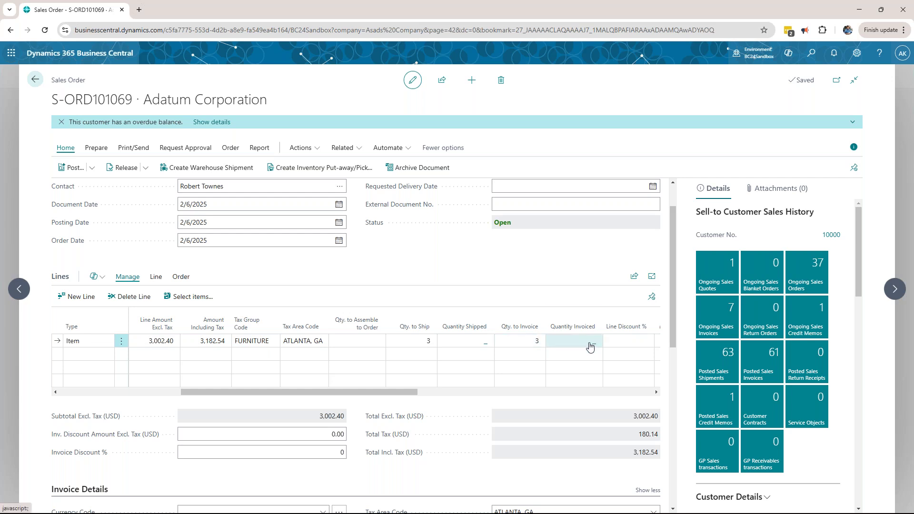
# - Examine the ATHENS Desk line's remaining columns, including planned delivery and shipment dates, Area Code and Department Code
pyautogui.moveTo(394, 396); pyautogui.dragTo(465, 396)
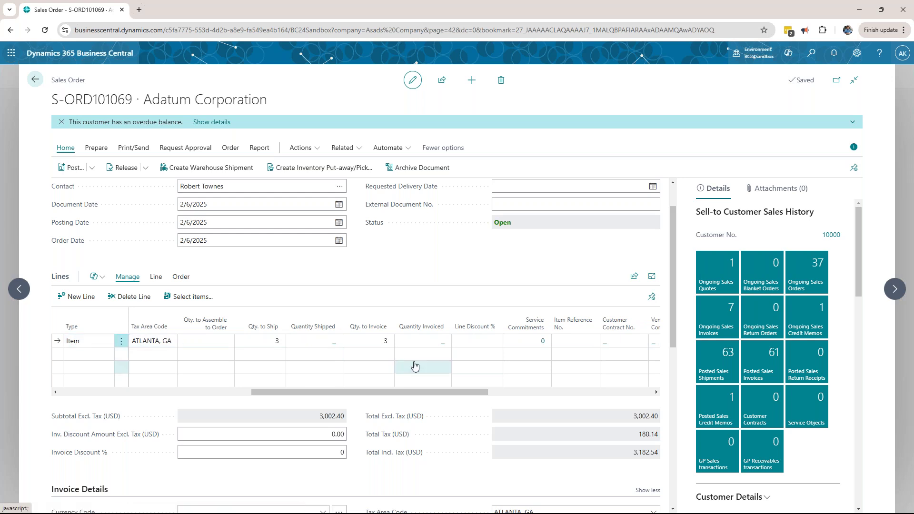
pyautogui.moveTo(422, 398); pyautogui.dragTo(573, 398)
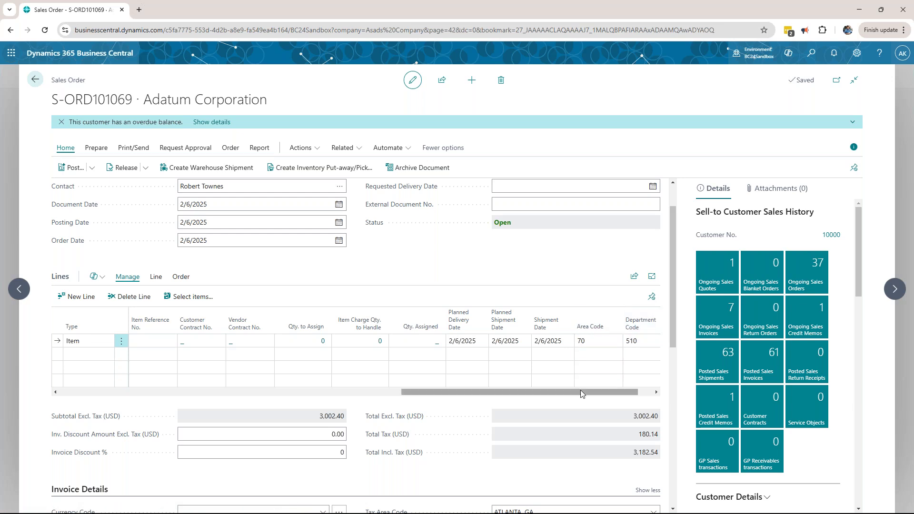
pyautogui.moveTo(581, 398); pyautogui.dragTo(612, 403)
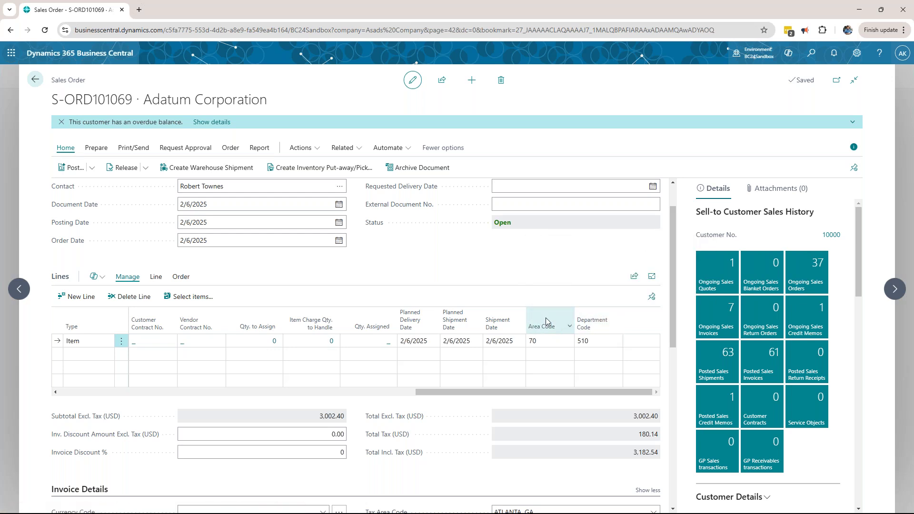
pyautogui.click(598, 368)
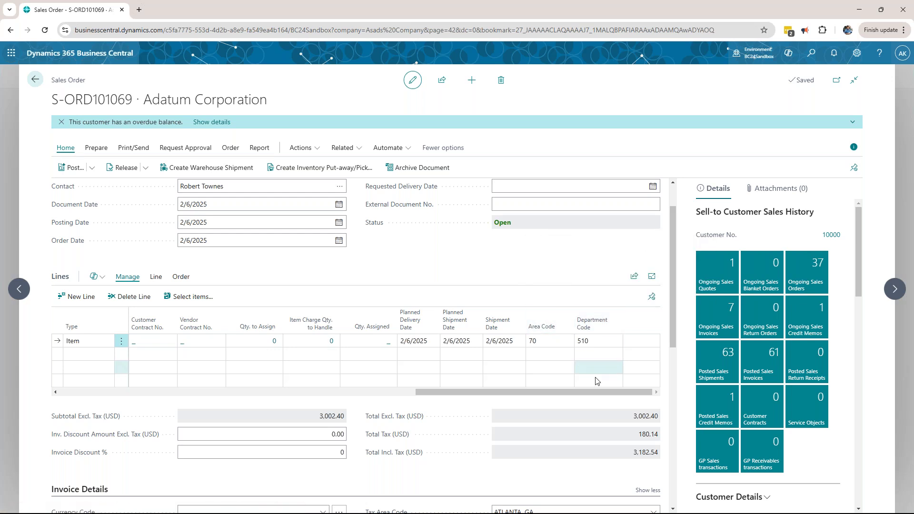
pyautogui.moveTo(573, 396); pyautogui.dragTo(601, 391)
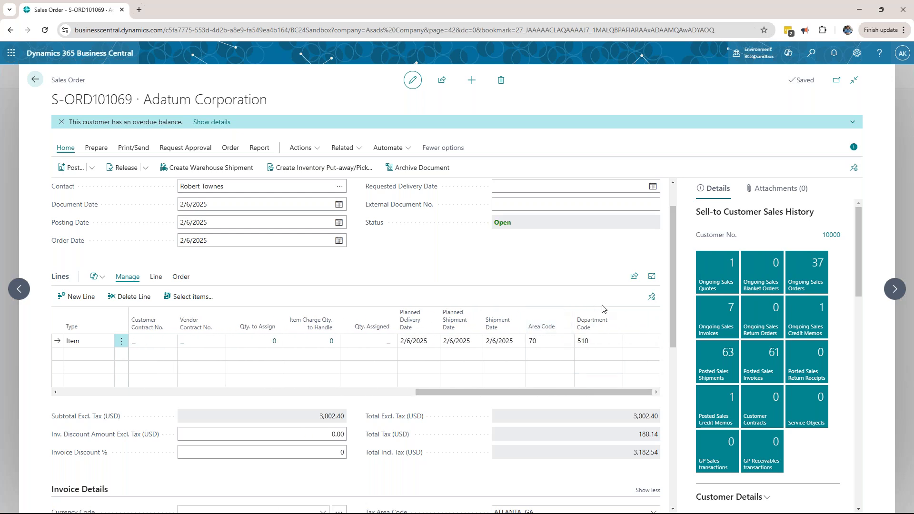
pyautogui.moveTo(540, 392); pyautogui.dragTo(75, 415)
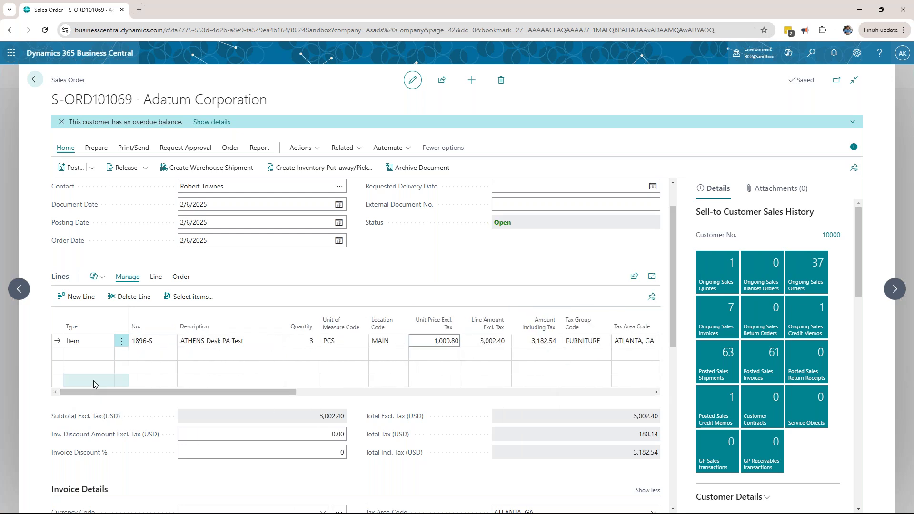
# - Add item 1900-S, PARIS Guest Chair, black, on the second order line with a quantity of 1
pyautogui.scroll(-1, 93, 360)
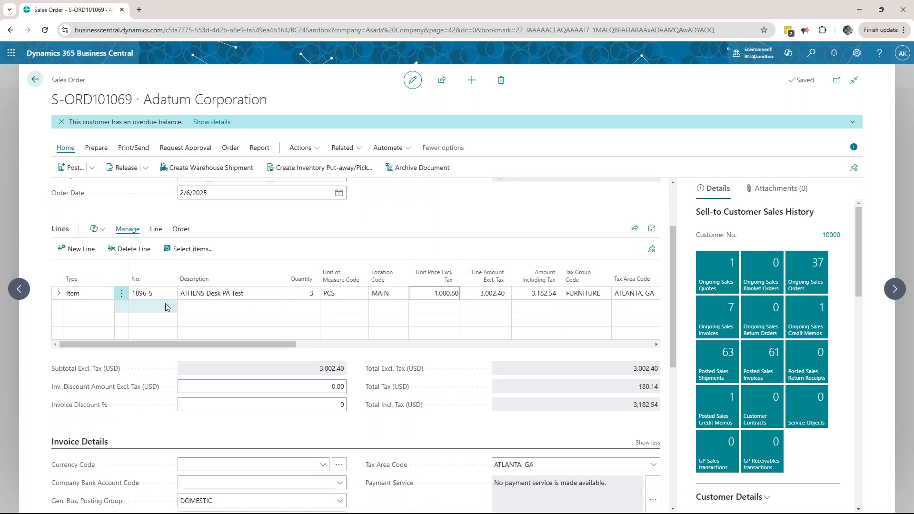
pyautogui.click(142, 305)
pyautogui.click(169, 308)
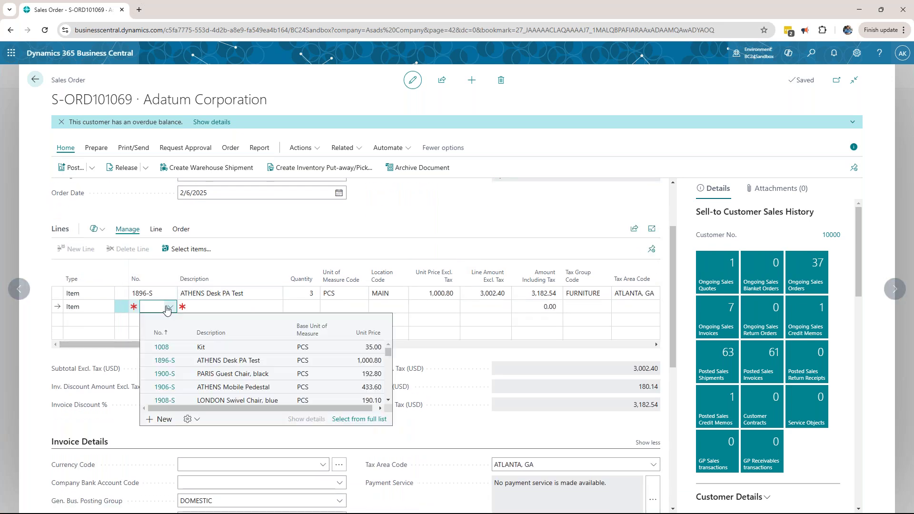
pyautogui.click(213, 376)
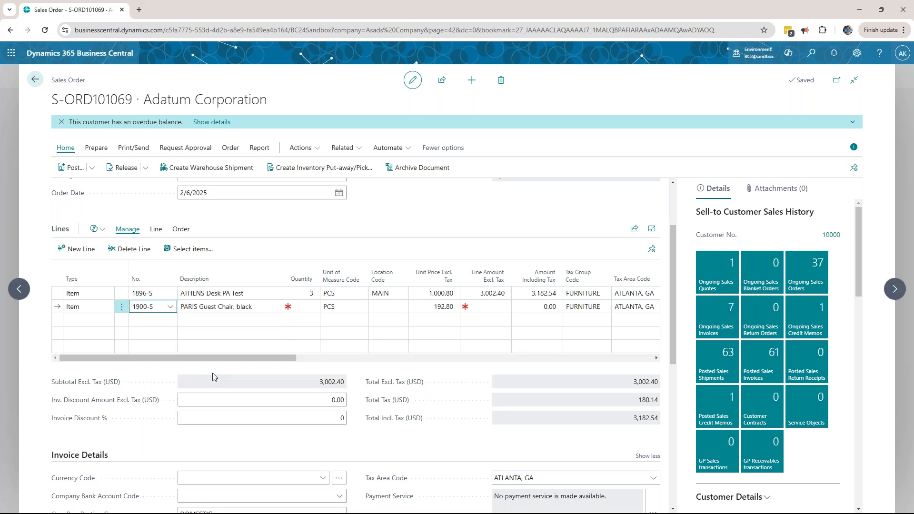
pyautogui.press('Tab')
pyautogui.press('Tab')
pyautogui.write('1')
pyautogui.press('Tab')
# - Set the location code of the PARIS Guest Chair line to MAIN
pyautogui.click(377, 305)
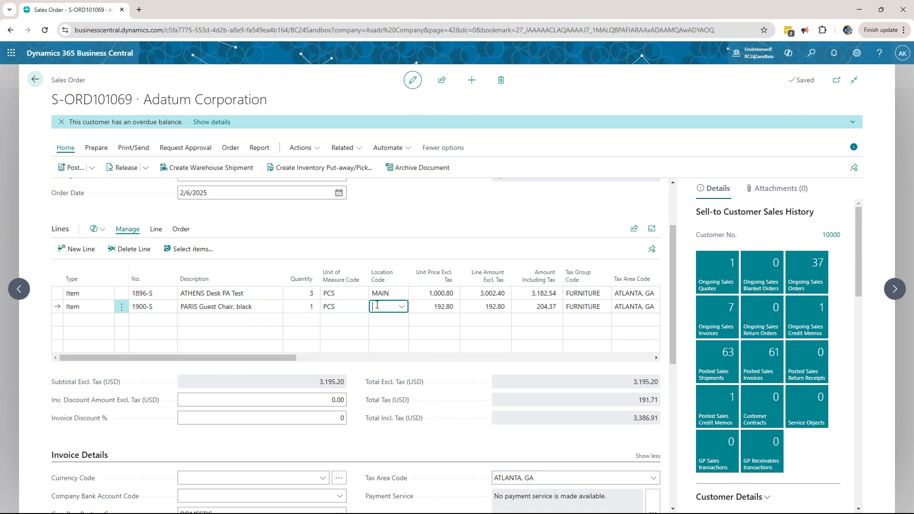
pyautogui.click(402, 306)
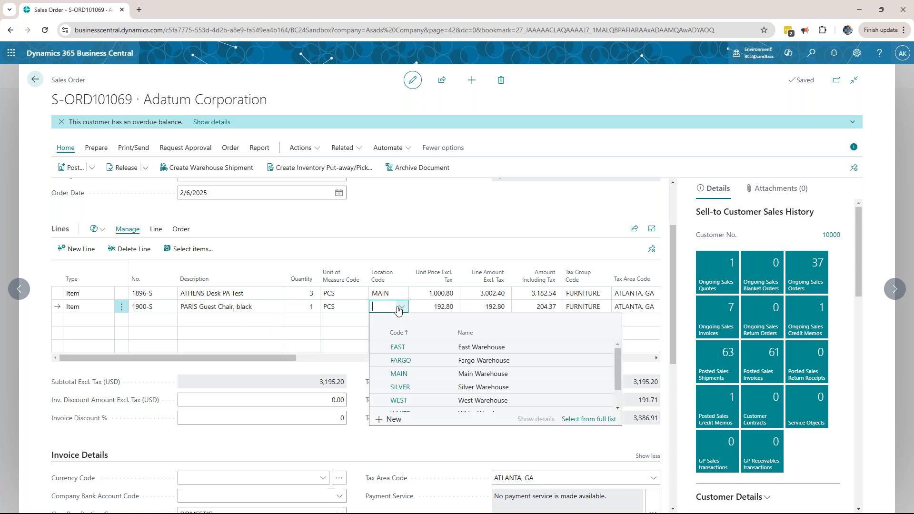
pyautogui.click(396, 373)
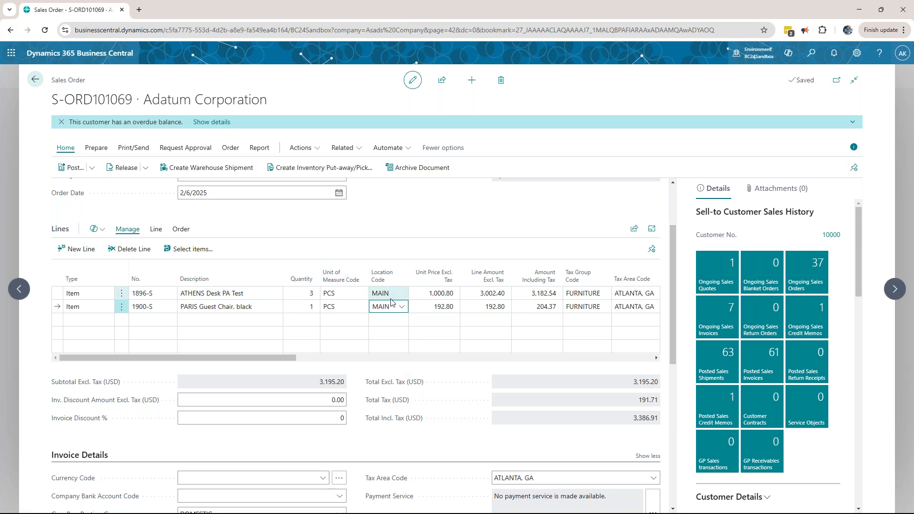
pyautogui.press('Tab')
pyautogui.press('Tab')
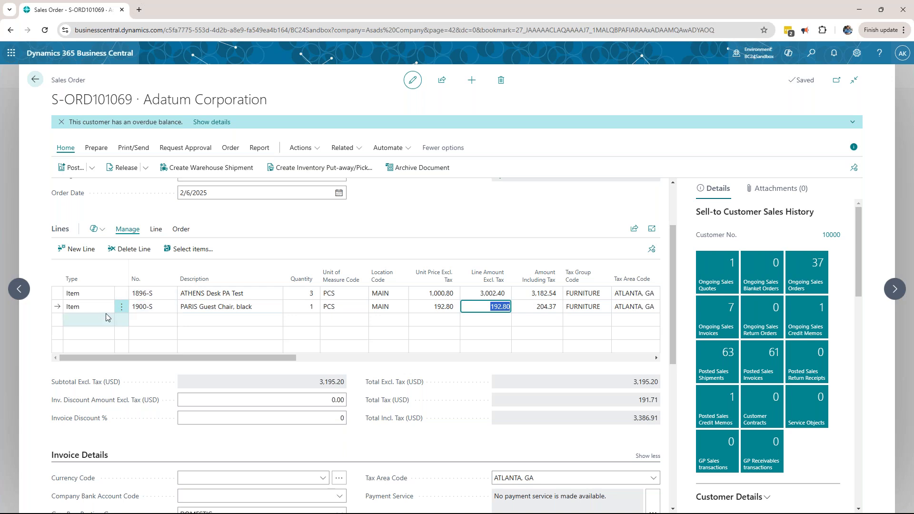
# - Review the order's subtotal, tax and total amounts below the item lines
pyautogui.scroll(-1, 156, 314)
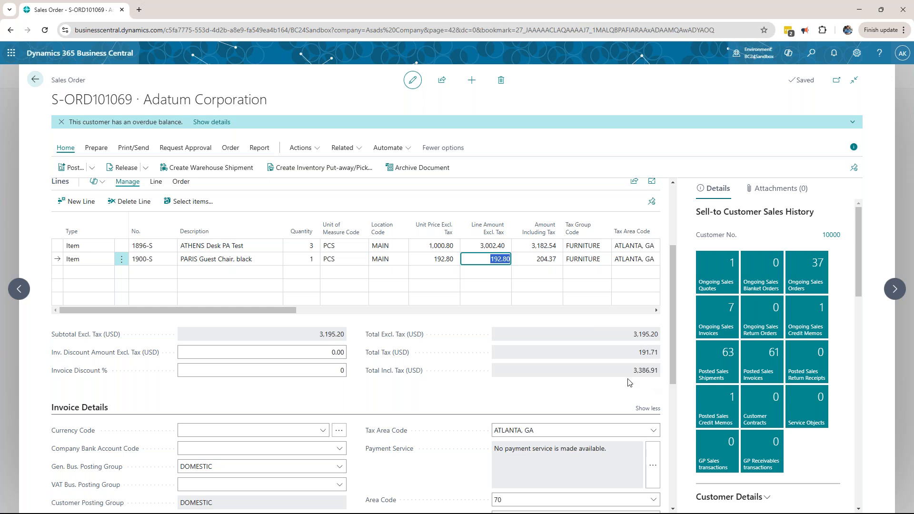
pyautogui.scroll(-1, 516, 338)
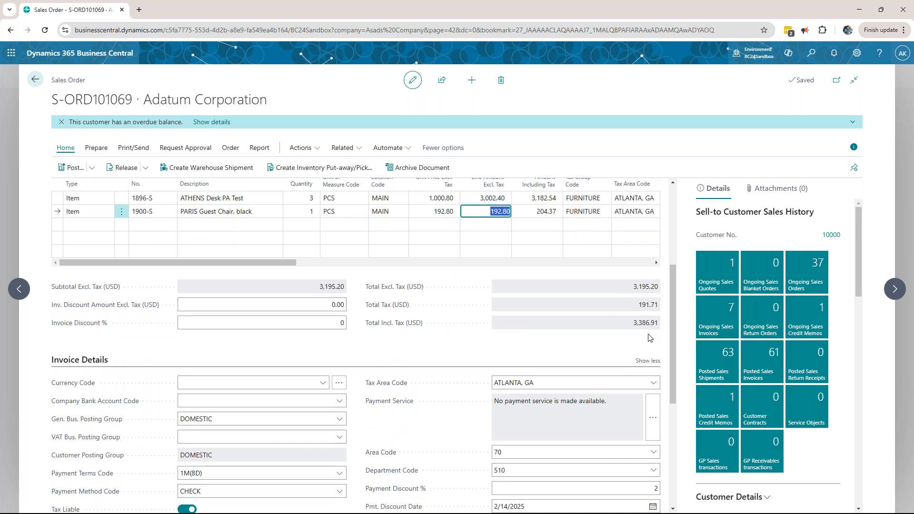
pyautogui.scroll(2, 457, 336)
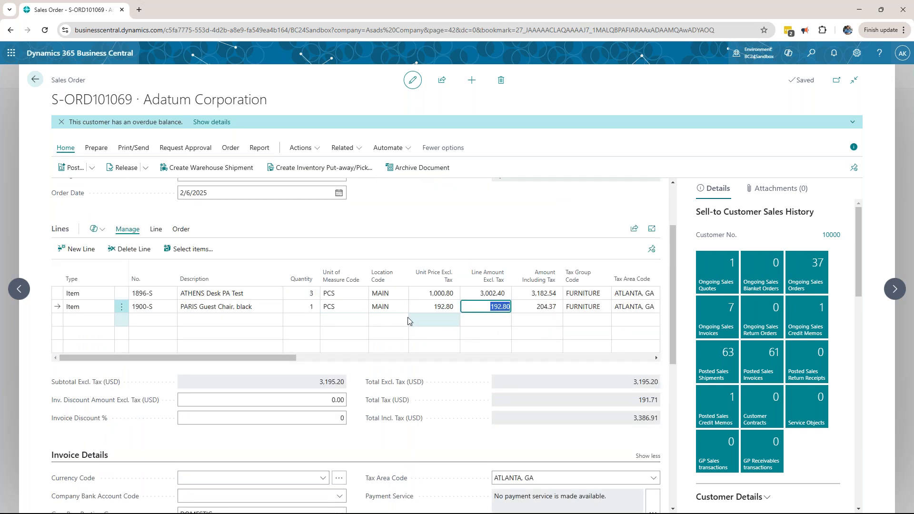
# - Examine the order's invoice details and the available payment terms codes without changing the selection
pyautogui.scroll(-4, 480, 375)
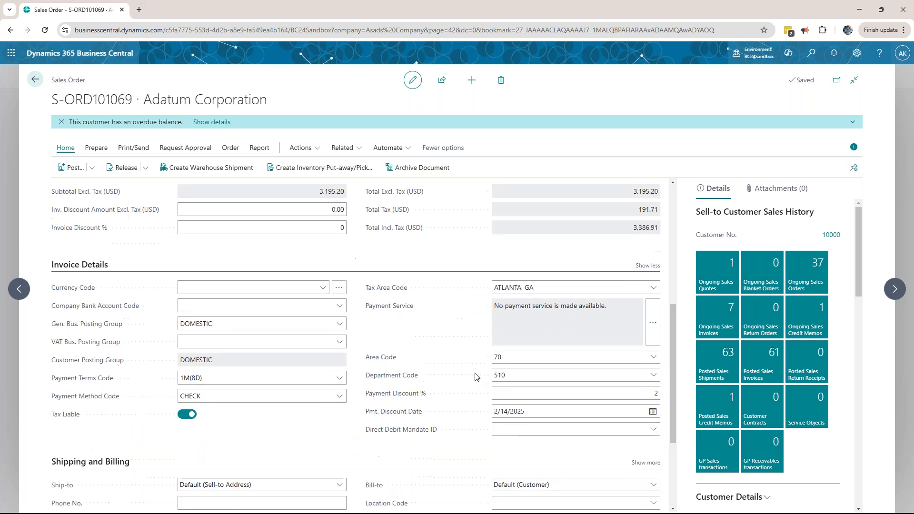
pyautogui.scroll(-1, 470, 373)
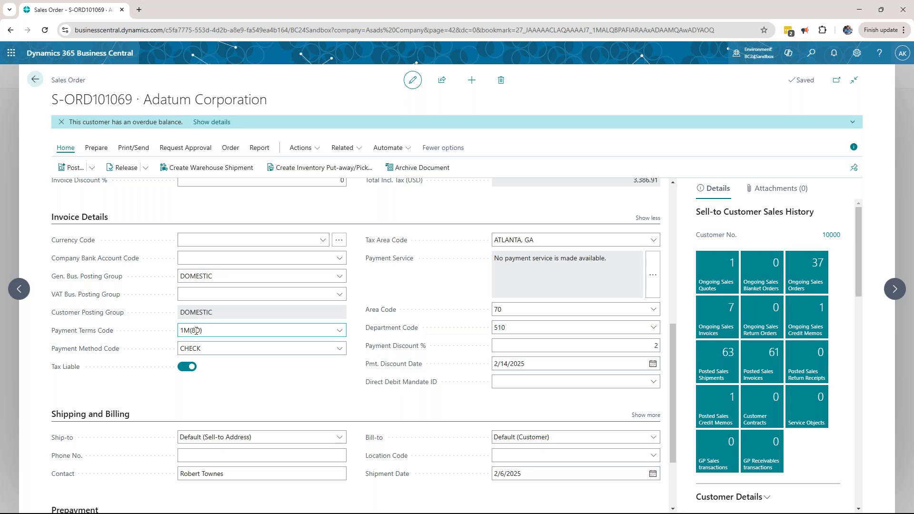
pyautogui.click(340, 331)
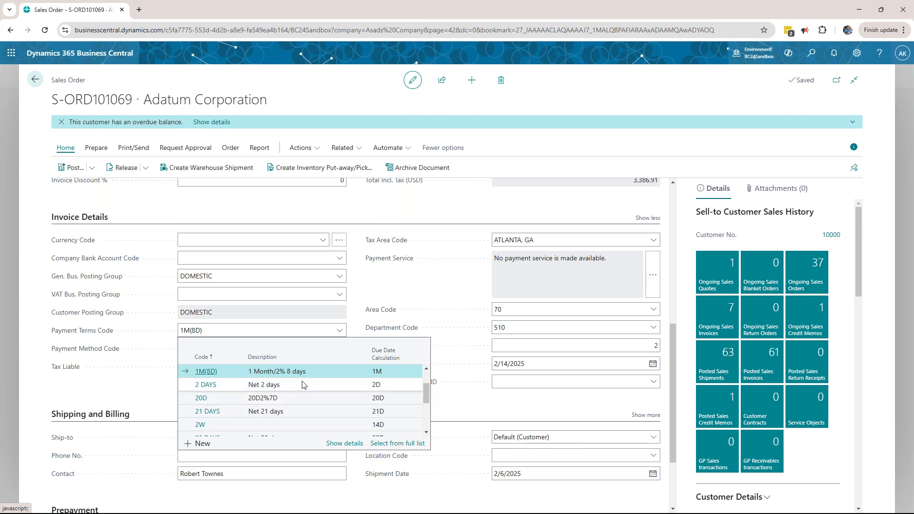
pyautogui.scroll(-3, 308, 396)
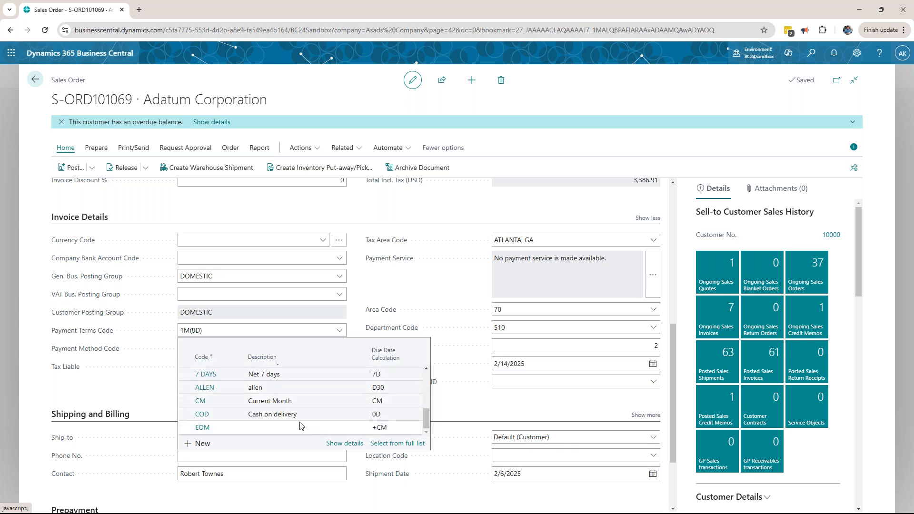
pyautogui.scroll(3, 304, 425)
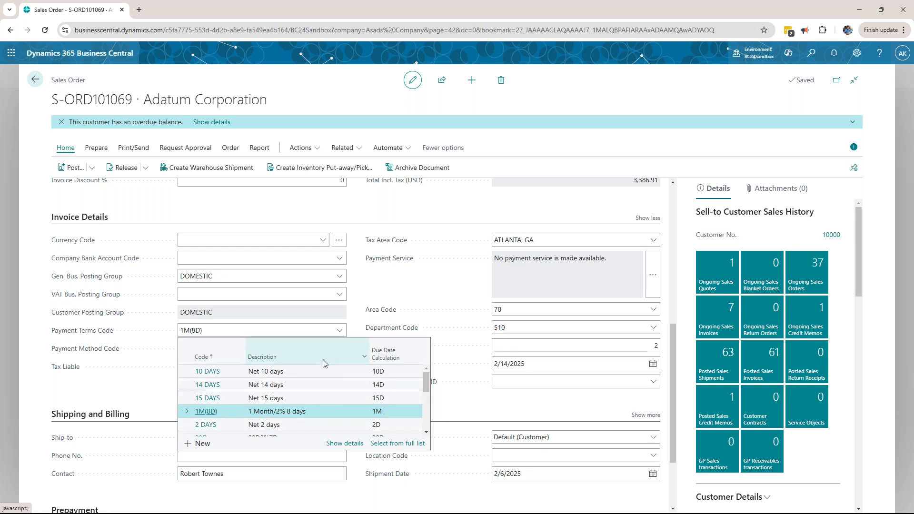
pyautogui.click(399, 292)
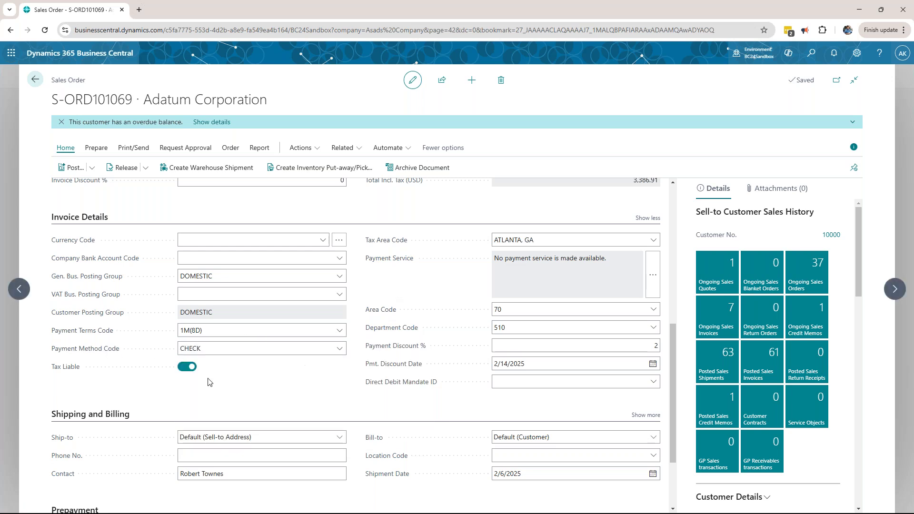
pyautogui.click(510, 234)
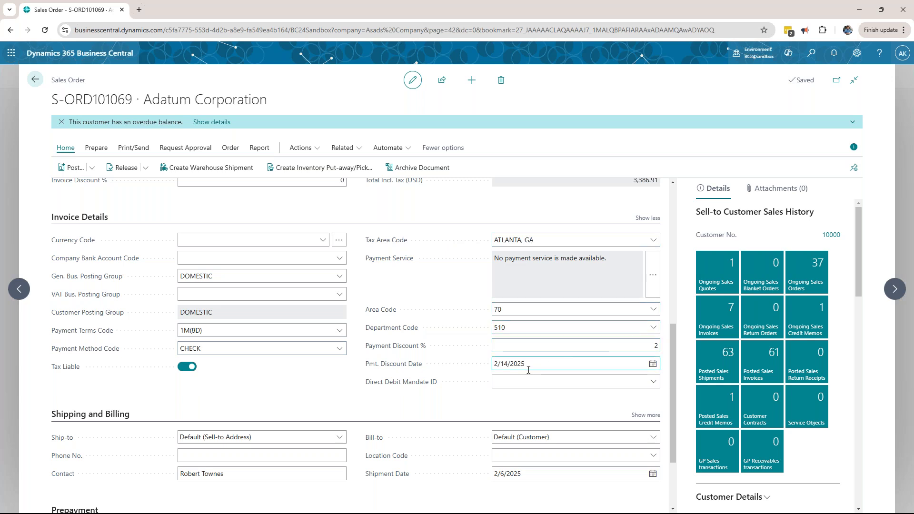
# - Set the ship-to option to Custom Address and examine the editable shipping address fields
pyautogui.scroll(-2, 563, 358)
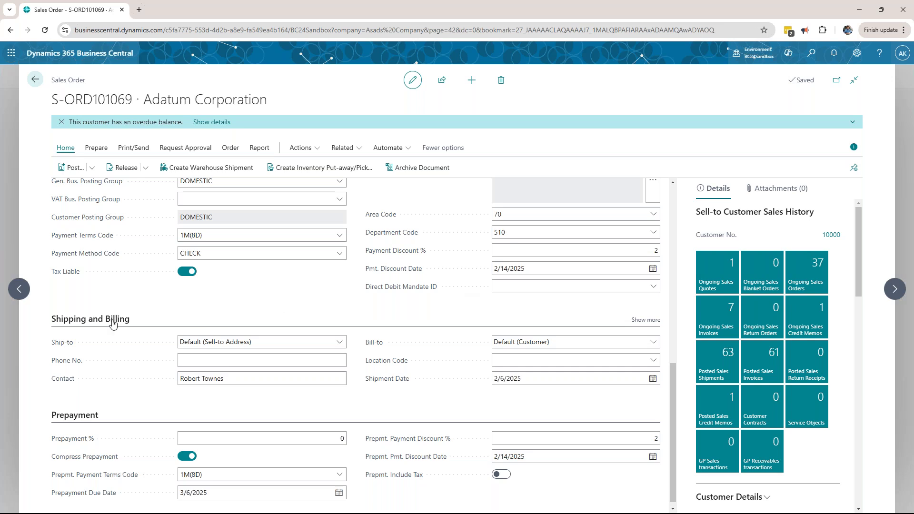
pyautogui.scroll(-1, 250, 302)
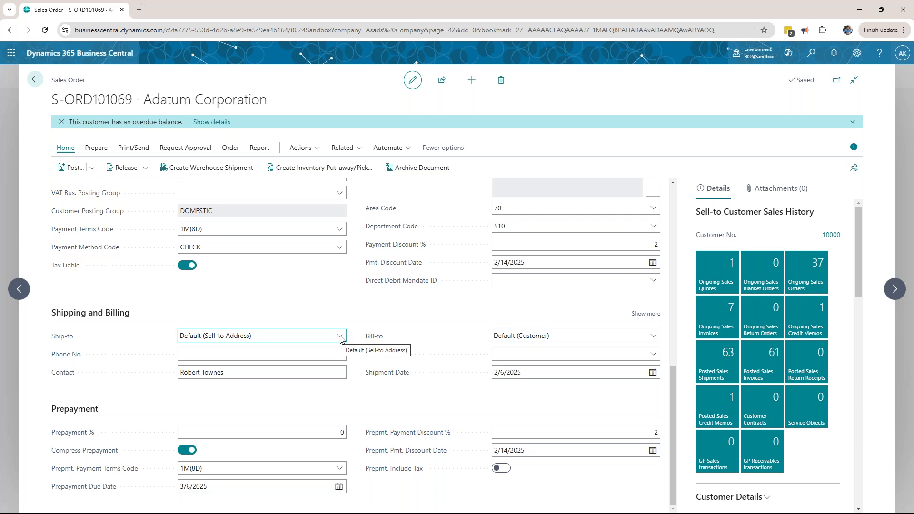
pyautogui.click(340, 337)
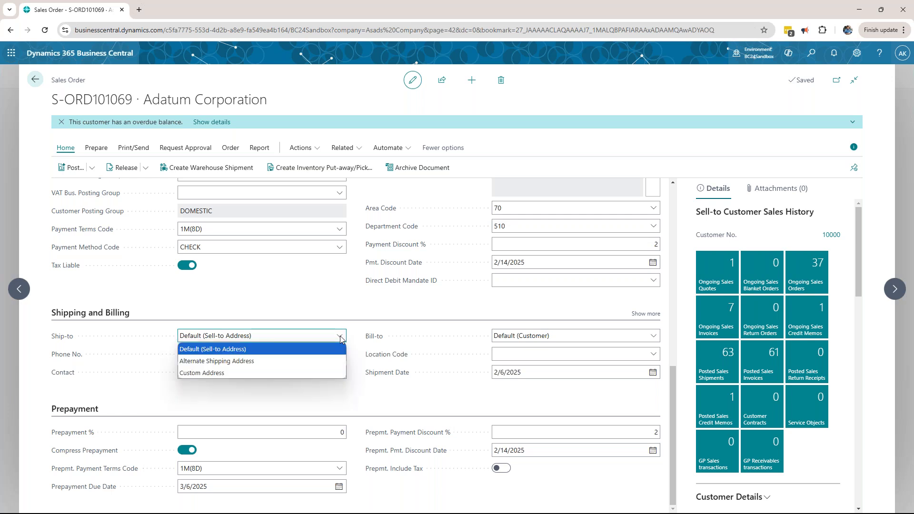
pyautogui.click(285, 375)
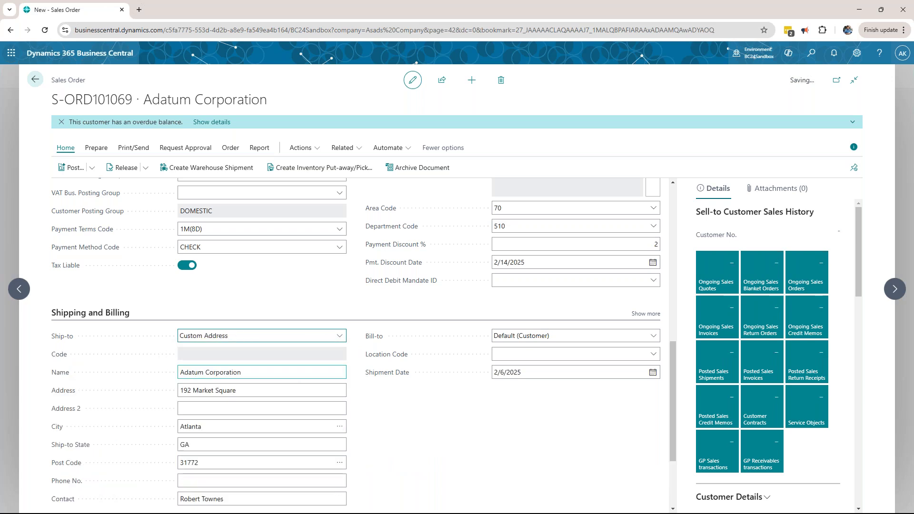
pyautogui.click(255, 372)
pyautogui.click(392, 413)
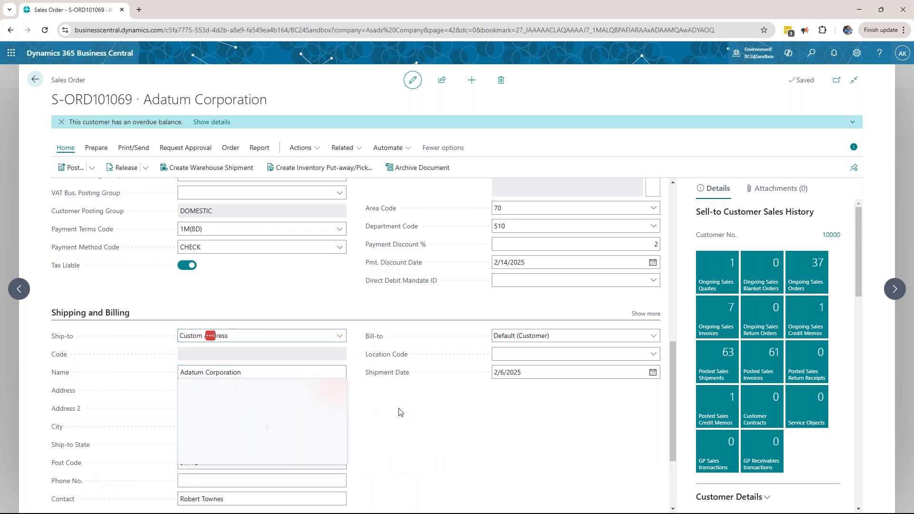
pyautogui.click(239, 389)
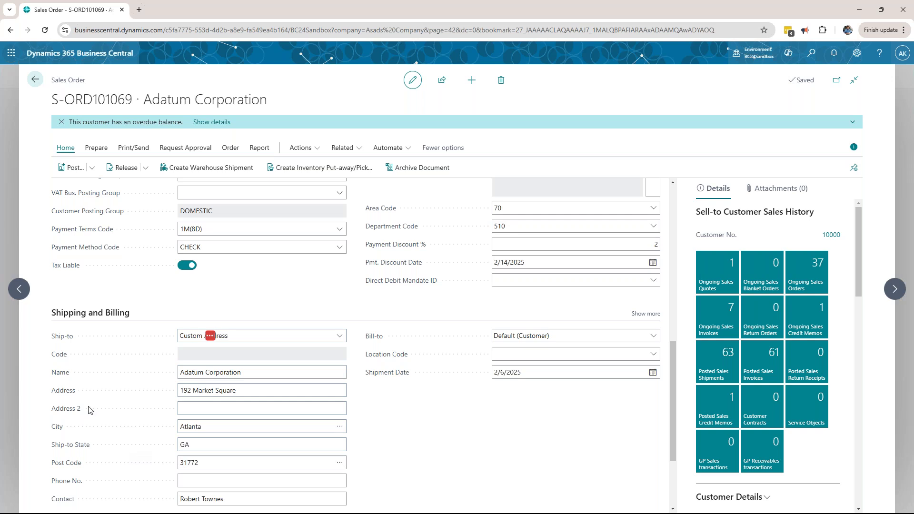
pyautogui.scroll(-3, 257, 474)
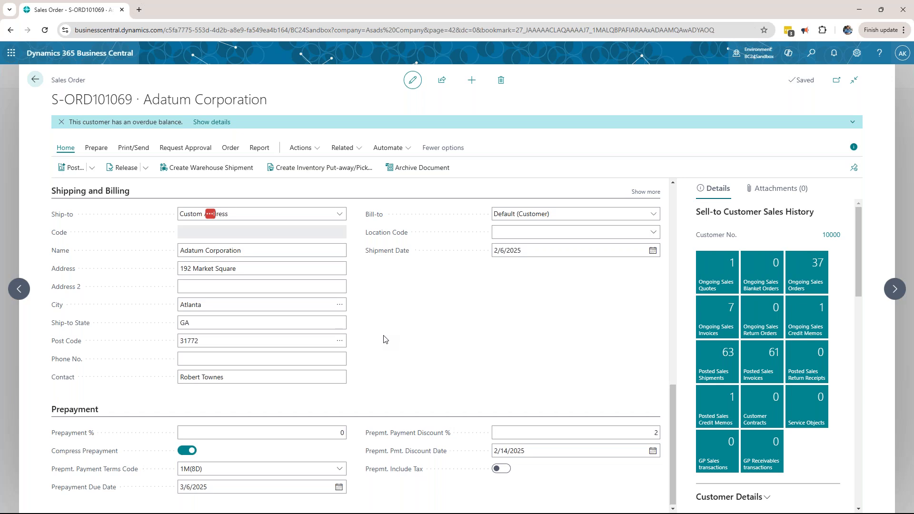
pyautogui.scroll(2, 341, 214)
# - Check the customer's alternate ship-to addresses and the available bill-to options without selecting any
pyautogui.click(345, 309)
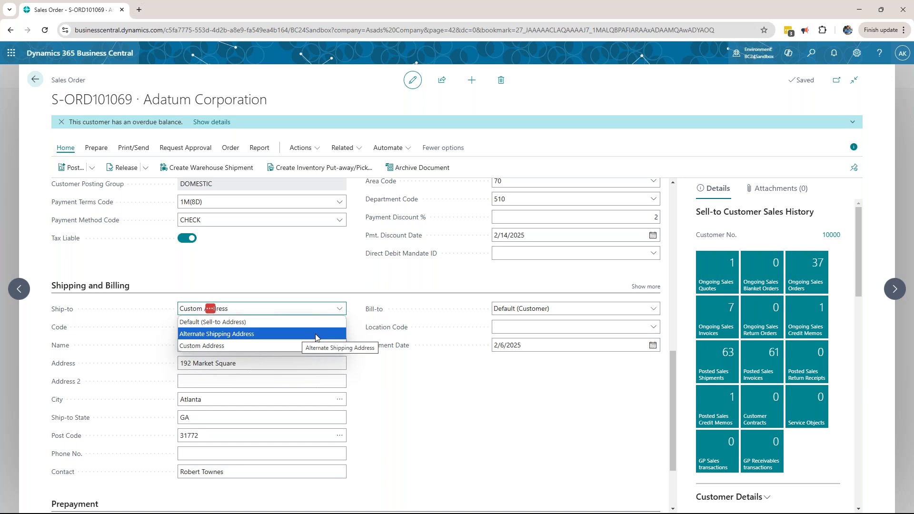
pyautogui.click(316, 335)
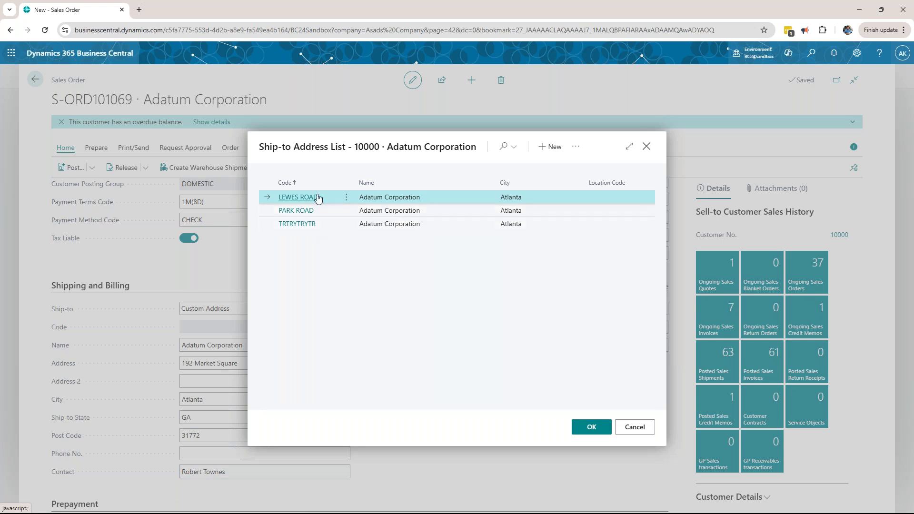
pyautogui.click(635, 427)
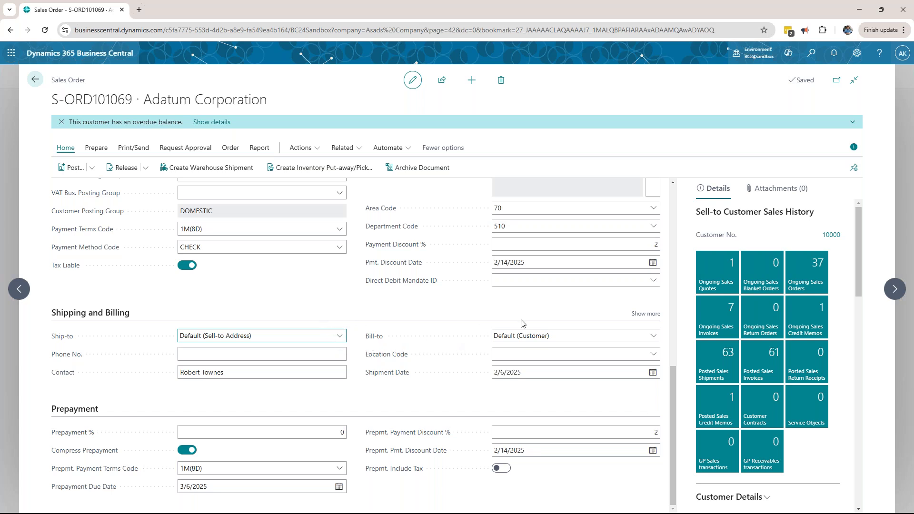
pyautogui.click(654, 338)
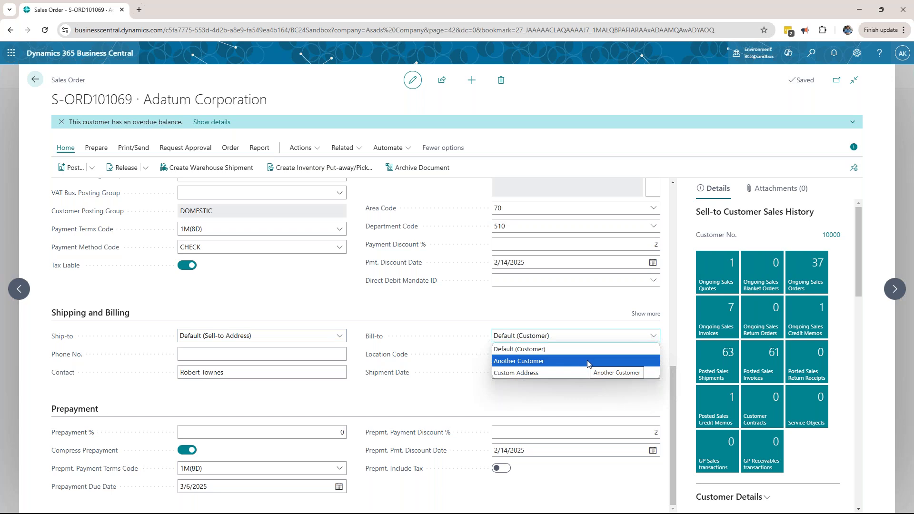
pyautogui.click(550, 383)
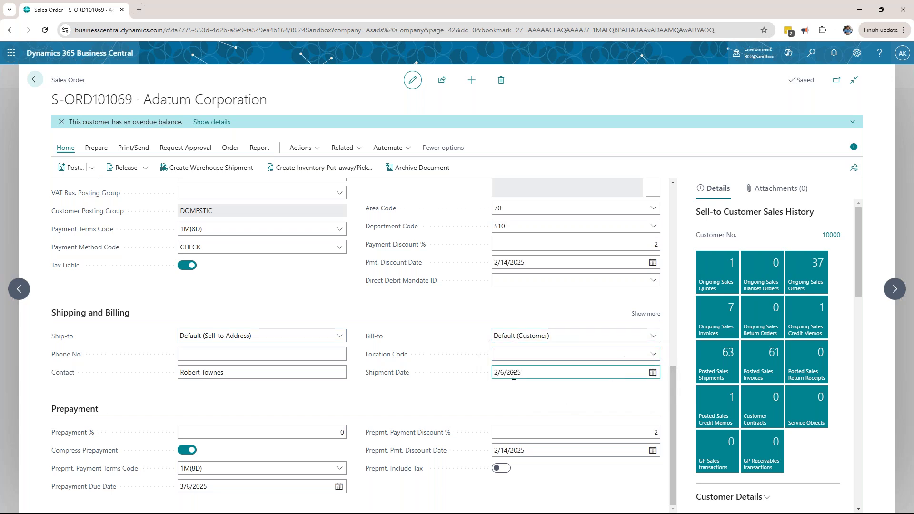
# - Review the sales order's shipping and prepayment fields, item lines, totals and invoice details before posting
pyautogui.click(286, 355)
pyautogui.click(336, 433)
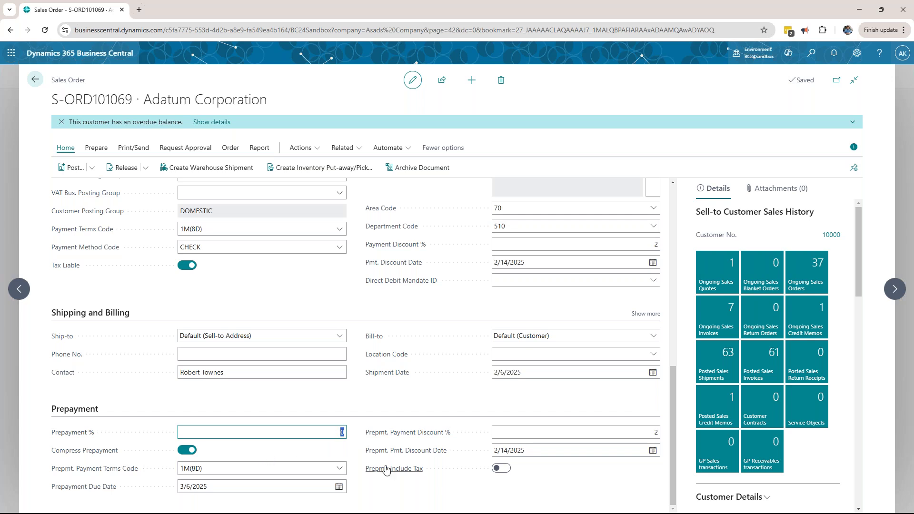
pyautogui.scroll(10, 433, 398)
pyautogui.scroll(2, 433, 398)
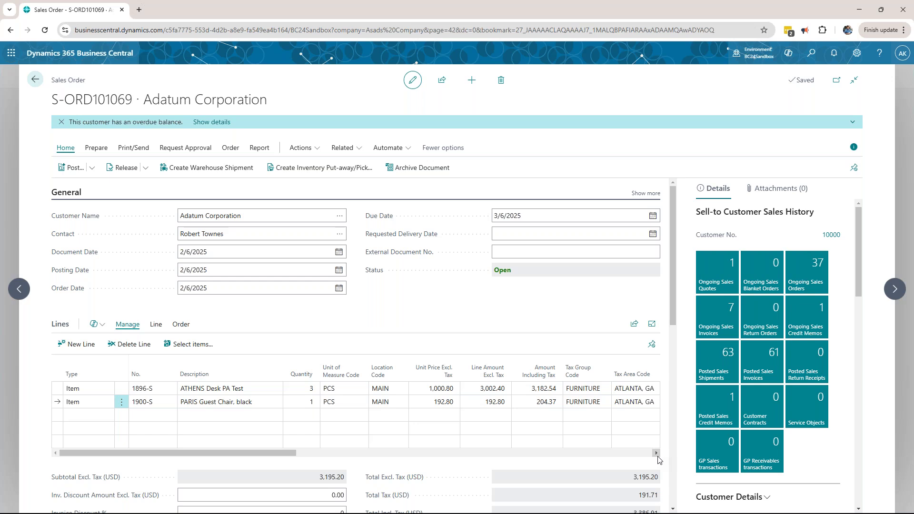
pyautogui.scroll(-3, 659, 460)
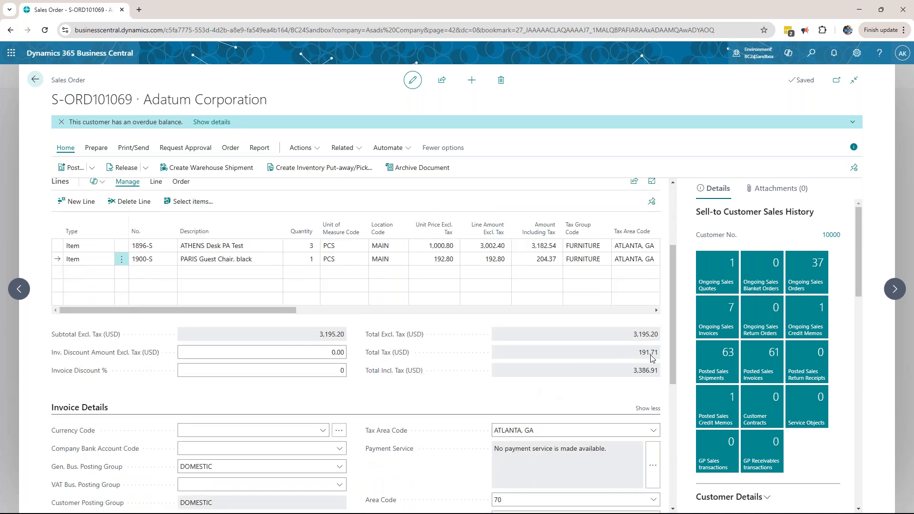
pyautogui.scroll(-3, 436, 403)
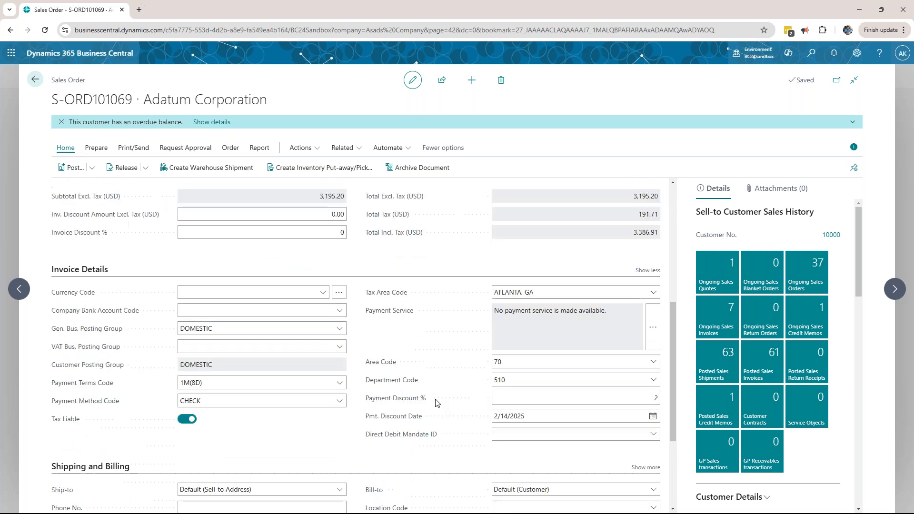
pyautogui.scroll(6, 440, 358)
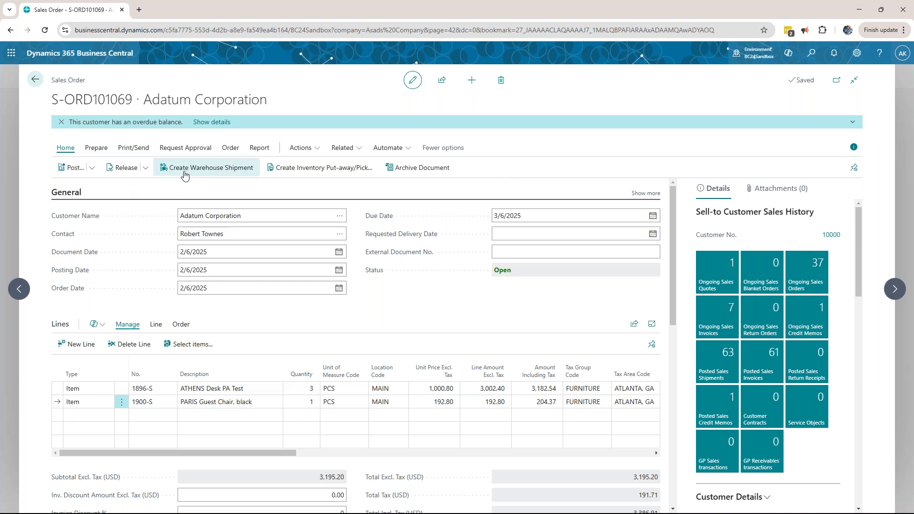
# - Post the sales order with the Ship and Invoice option and open the resulting posted invoice
pyautogui.click(68, 168)
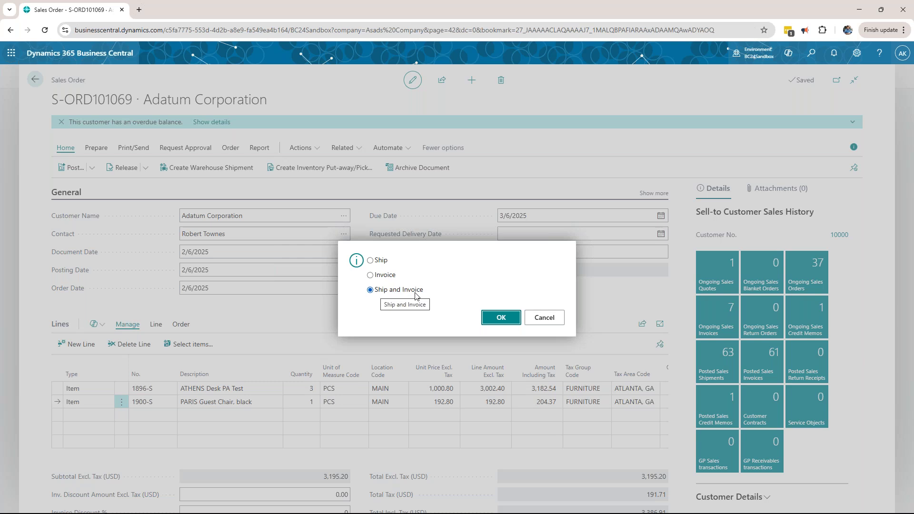
pyautogui.click(495, 317)
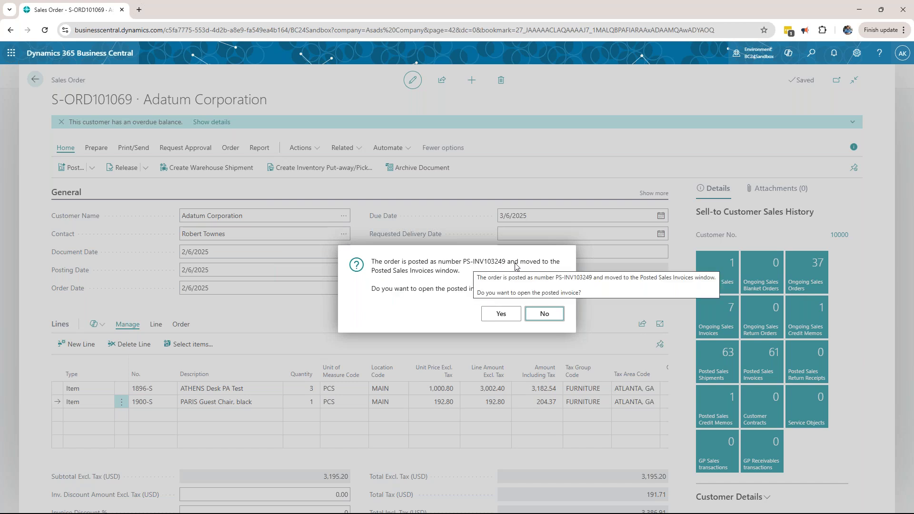
pyautogui.click(500, 316)
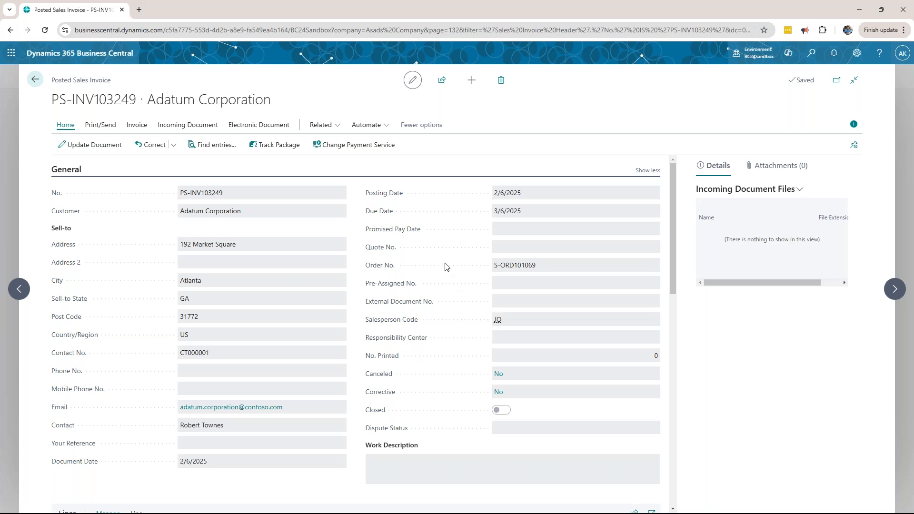
# - Review the posted sales invoice's header, item lines, tax totals and invoice details, and return to the sales orders list
pyautogui.scroll(-3, 441, 258)
pyautogui.scroll(2, 305, 224)
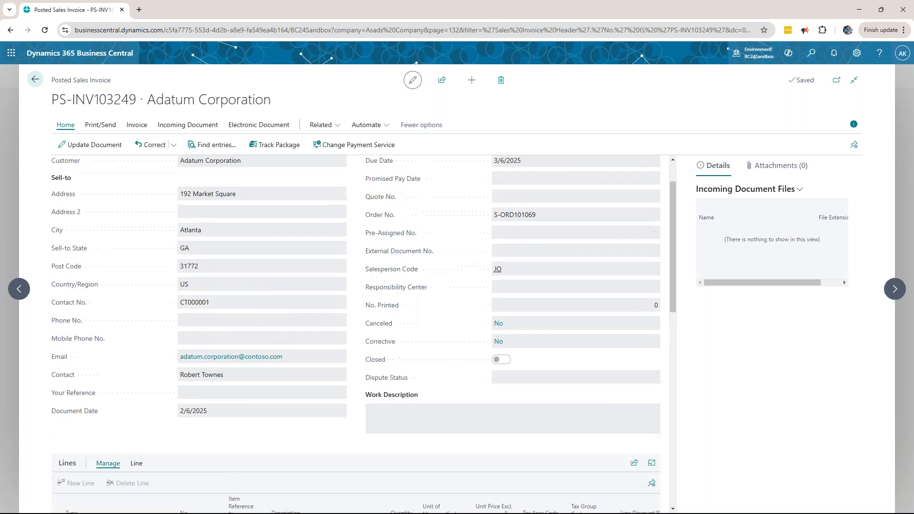
pyautogui.scroll(-6, 284, 285)
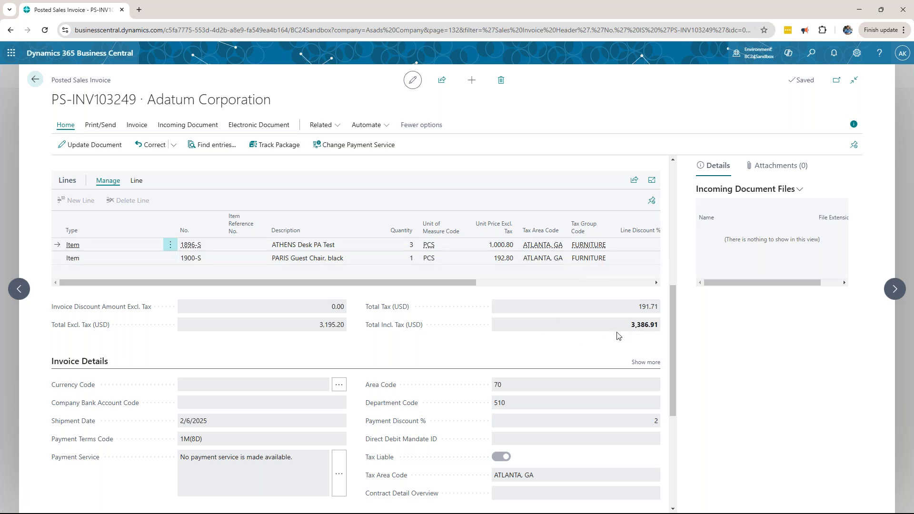
pyautogui.scroll(-2, 510, 343)
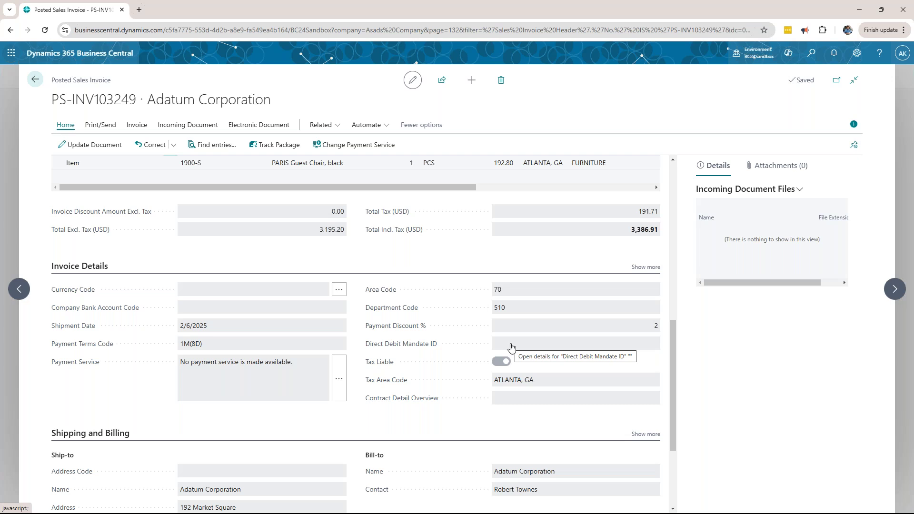
pyautogui.scroll(3, 439, 359)
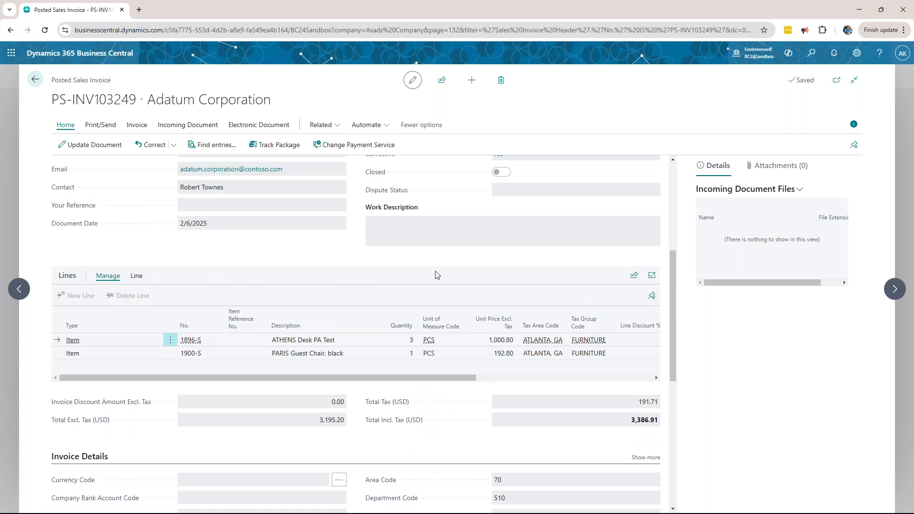
pyautogui.scroll(5, 434, 279)
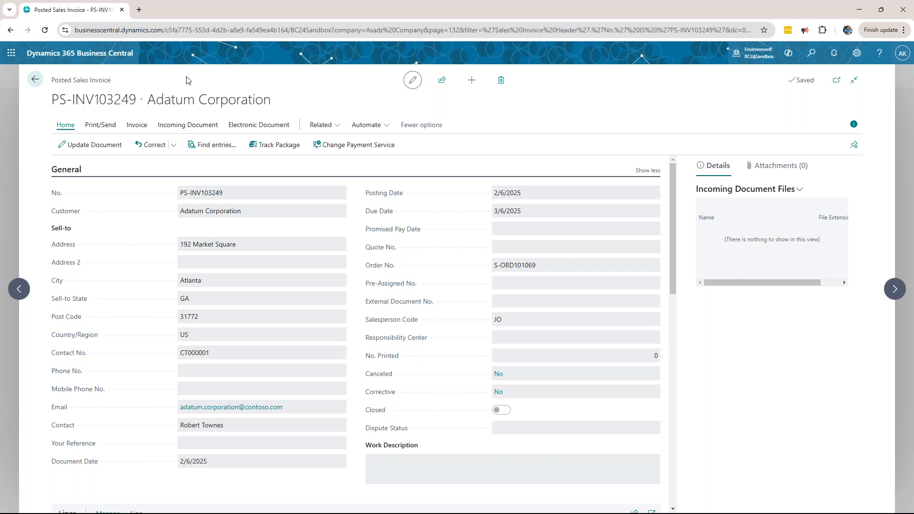
pyautogui.click(36, 81)
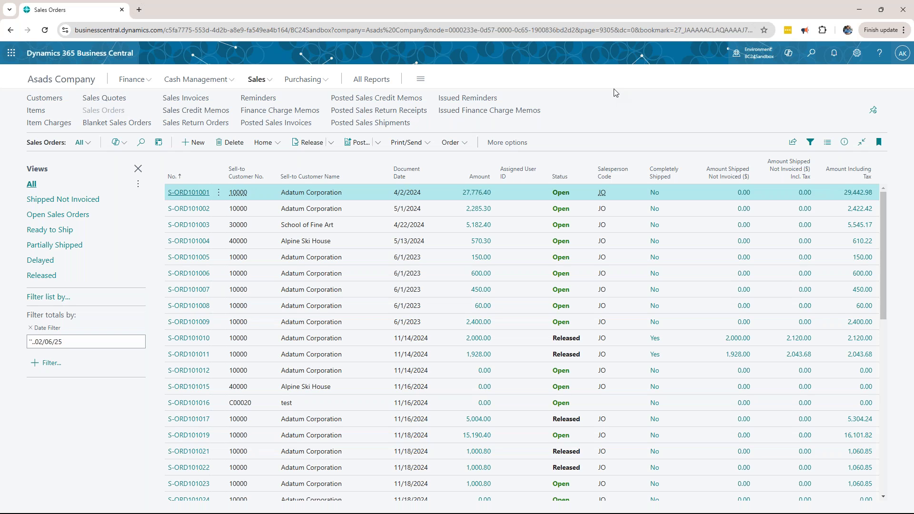
# - Search for "bank dep" and open the Bank Deposits list
pyautogui.click(812, 53)
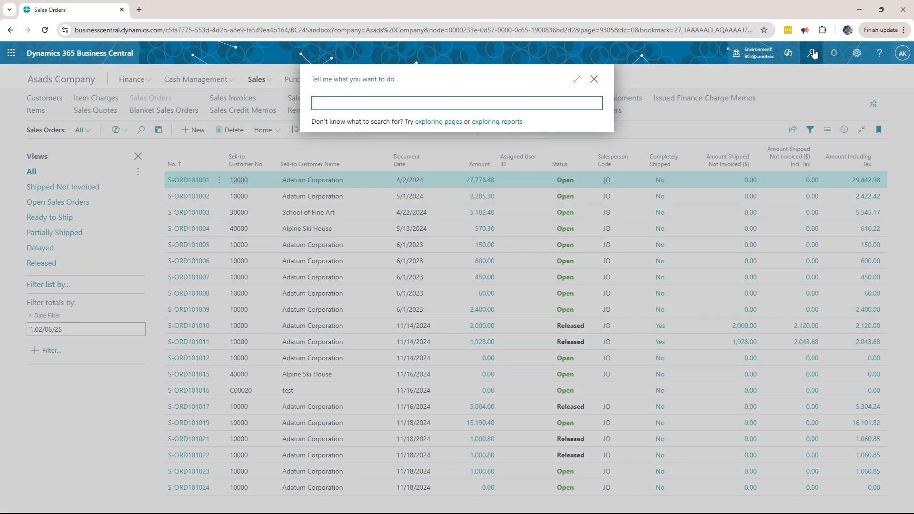
pyautogui.write('bak')
pyautogui.press('BackSpace')
pyautogui.write('nk')
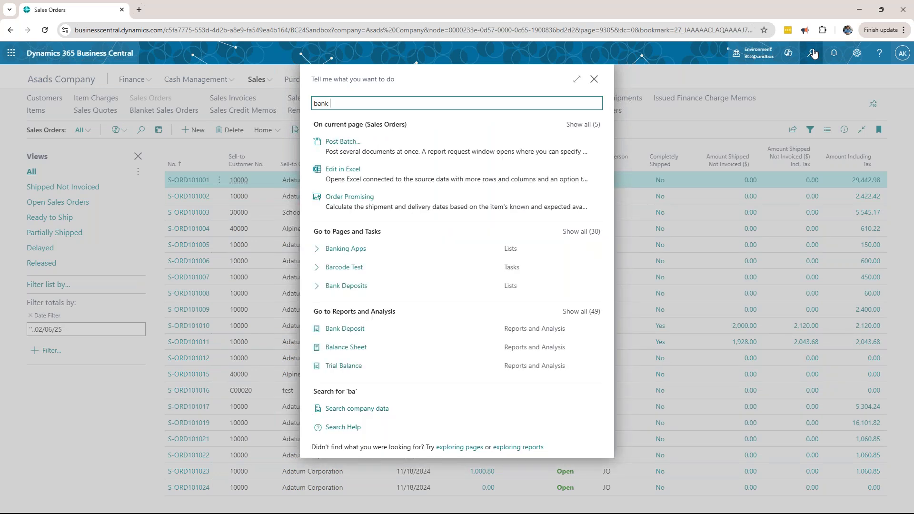
pyautogui.write(' dep')
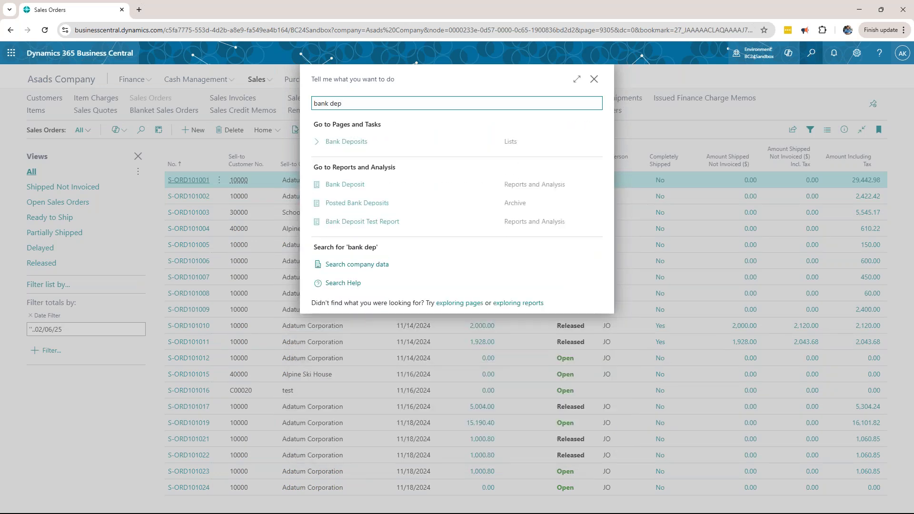
pyautogui.click(334, 143)
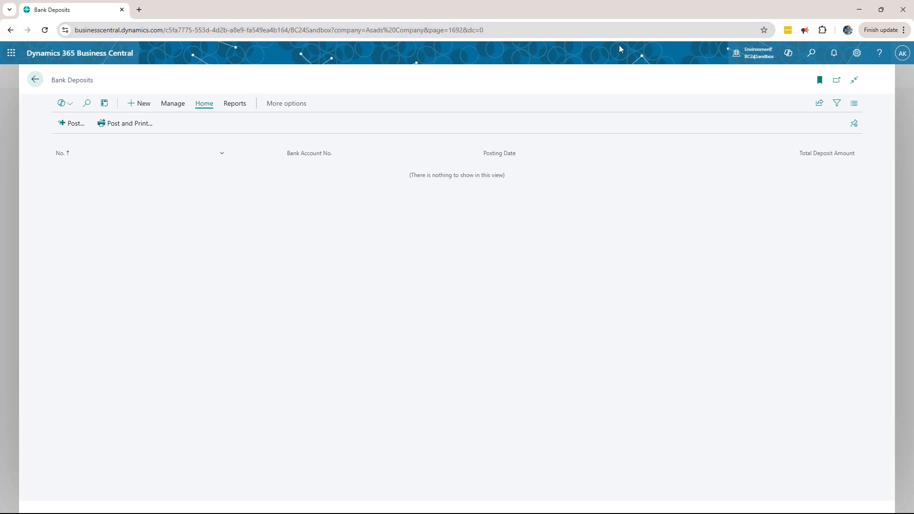
# - Create a new bank deposit numbered from the BNKDEPOSIT number series
pyautogui.click(140, 109)
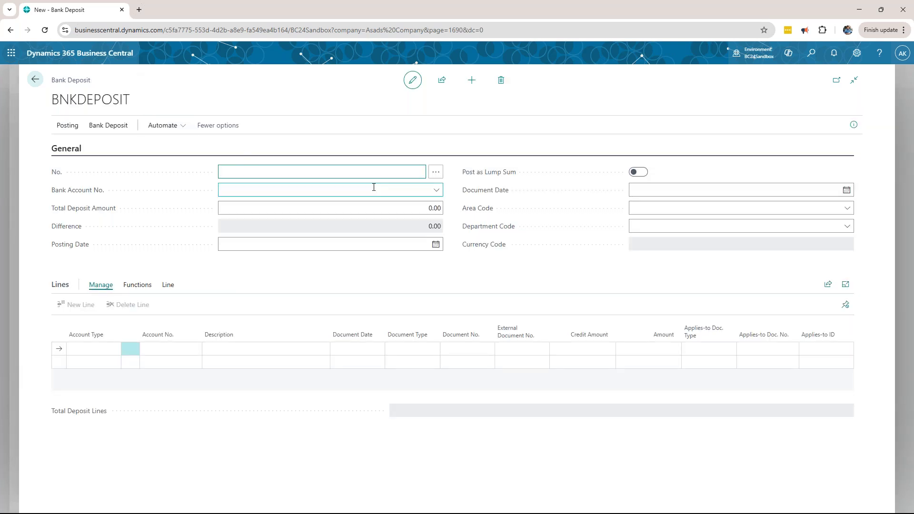
pyautogui.click(436, 174)
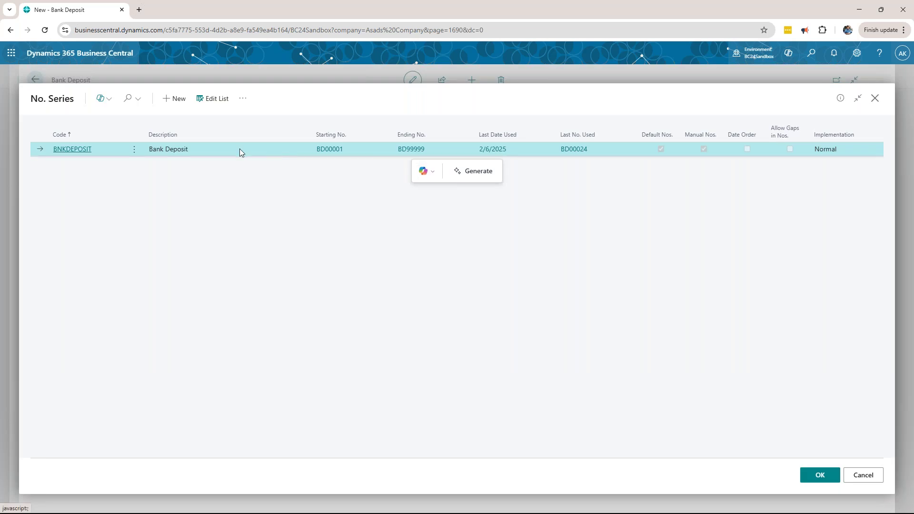
pyautogui.click(818, 476)
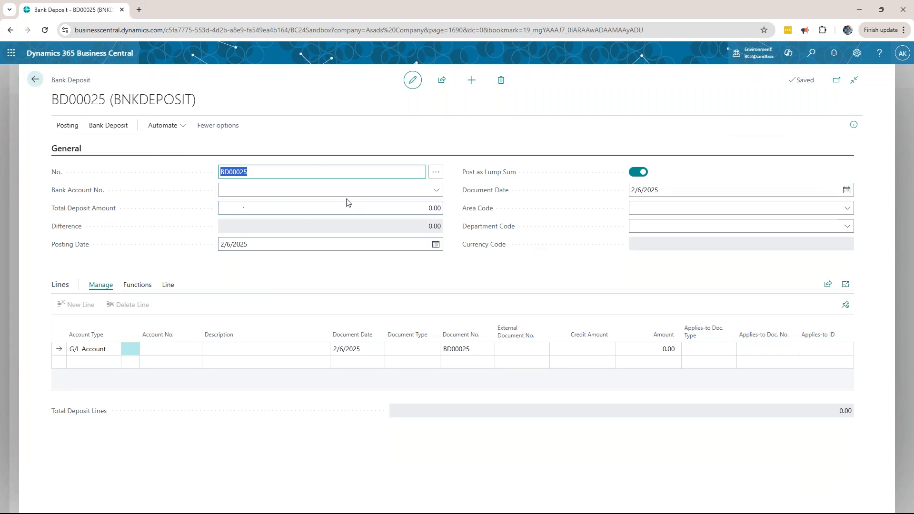
# - Set the deposit's bank account to CHECKING, leaving the total deposit amount unfilled
pyautogui.click(436, 190)
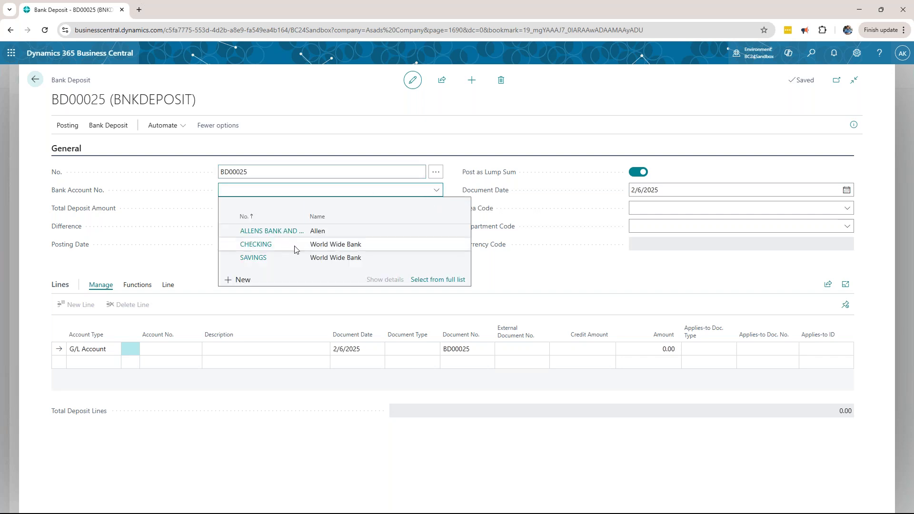
pyautogui.click(295, 247)
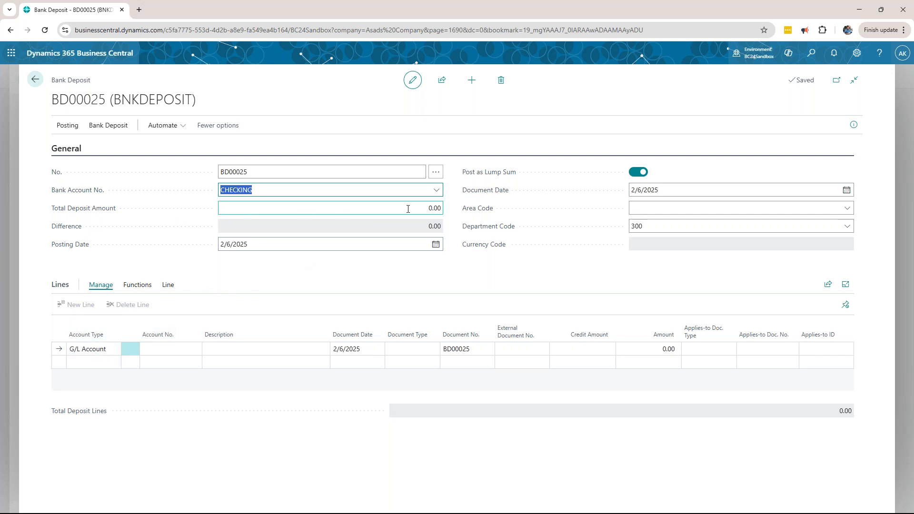
pyautogui.click(424, 208)
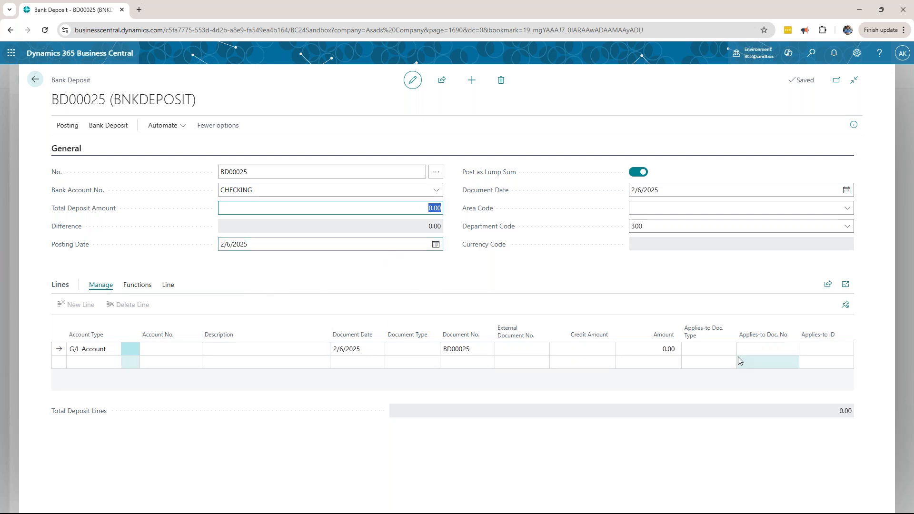
# - Set the first deposit line's account type to Customer and its account to Adatum Corporation
pyautogui.click(108, 352)
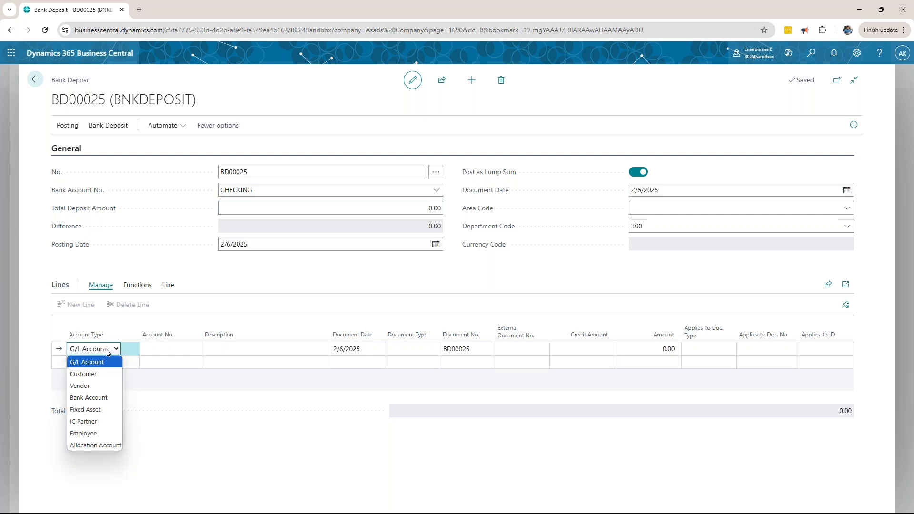
pyautogui.click(92, 374)
pyautogui.click(181, 350)
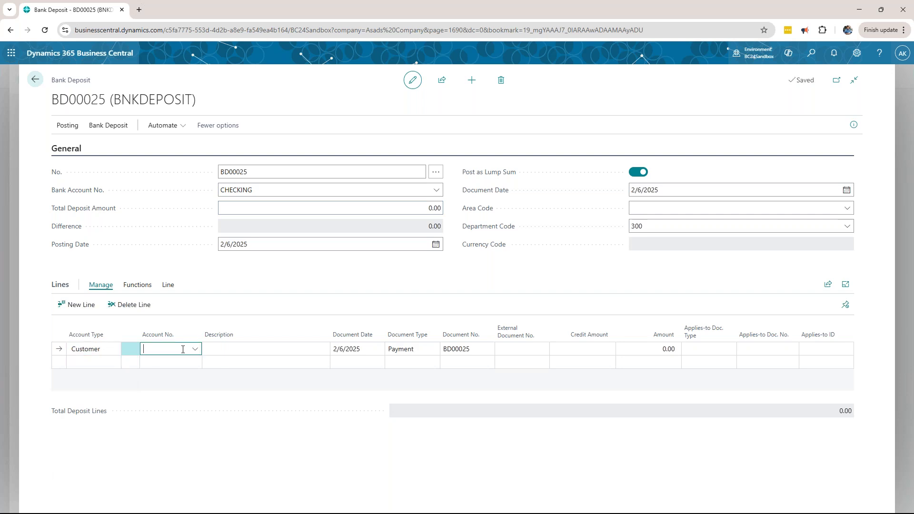
pyautogui.click(205, 390)
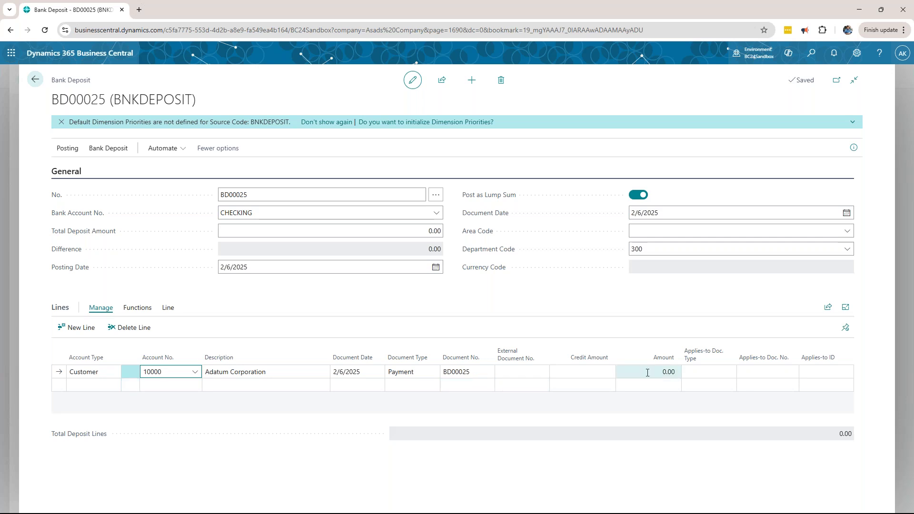
# - Apply the deposit line to Adatum Corporation's invoice dated 2/6/2025 by setting its Applies-to ID in the customer entries
pyautogui.click(762, 372)
pyautogui.click(134, 308)
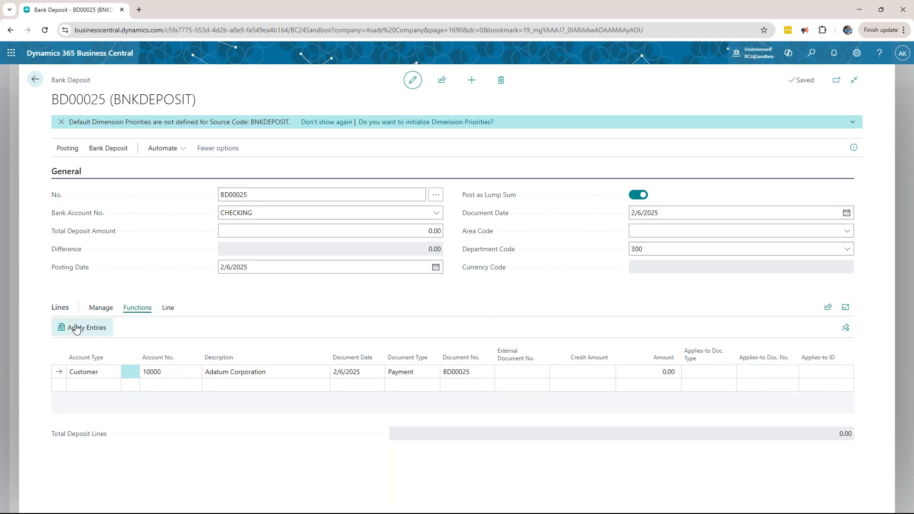
pyautogui.click(75, 329)
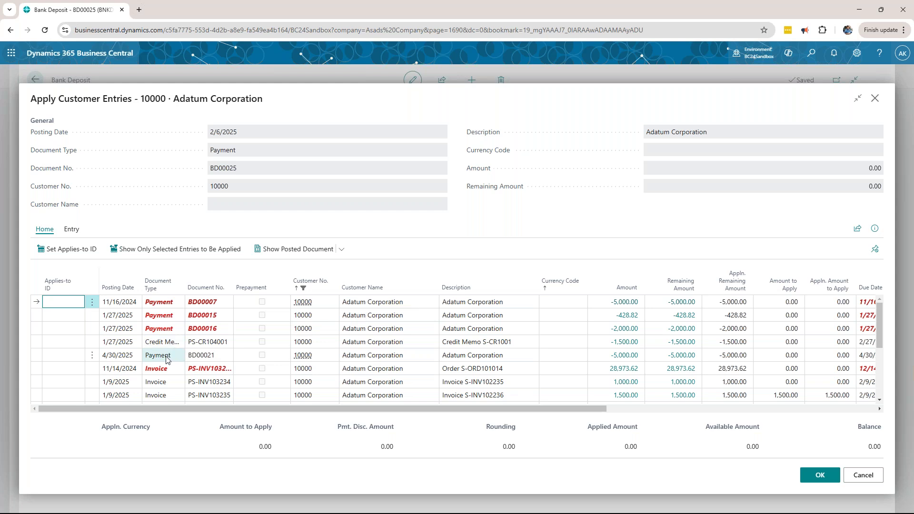
pyautogui.scroll(-5, 162, 372)
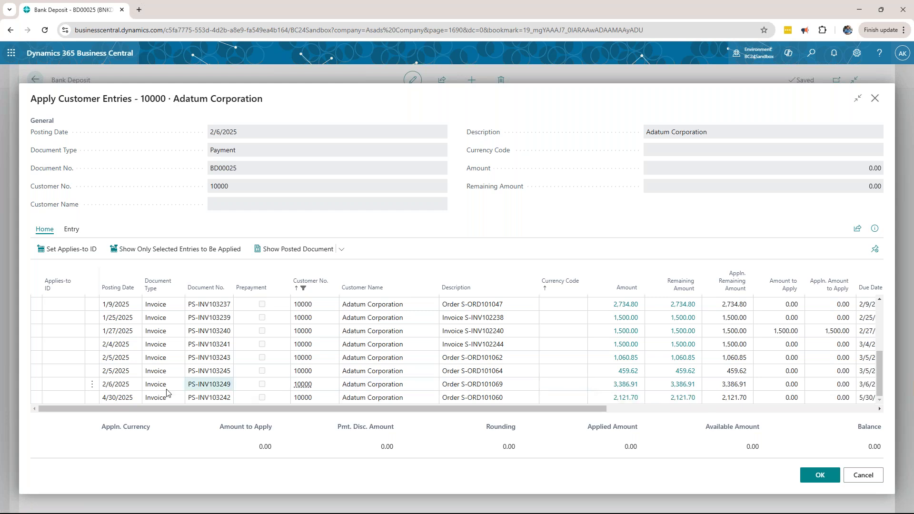
pyautogui.click(52, 383)
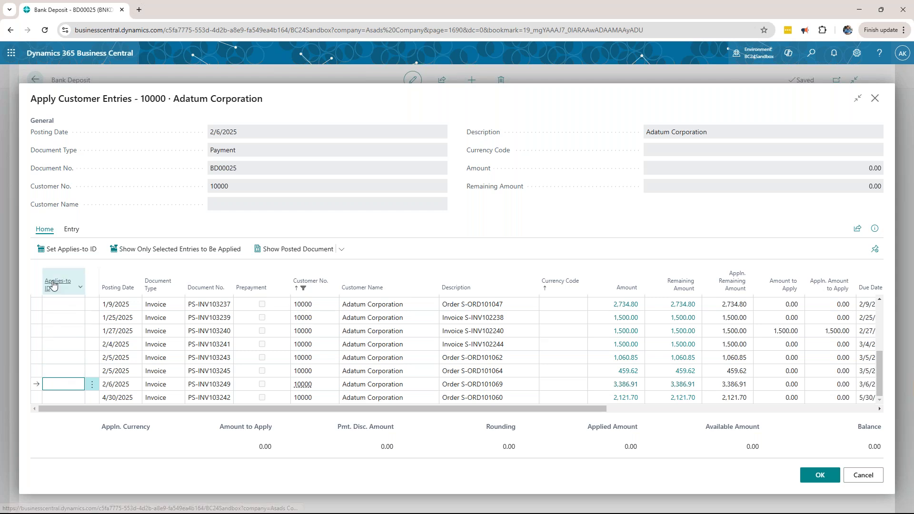
pyautogui.click(65, 253)
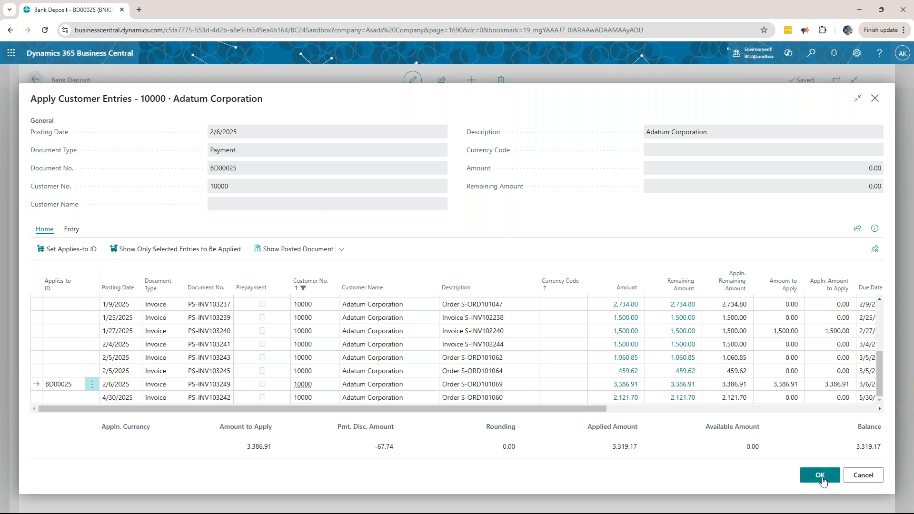
pyautogui.click(821, 476)
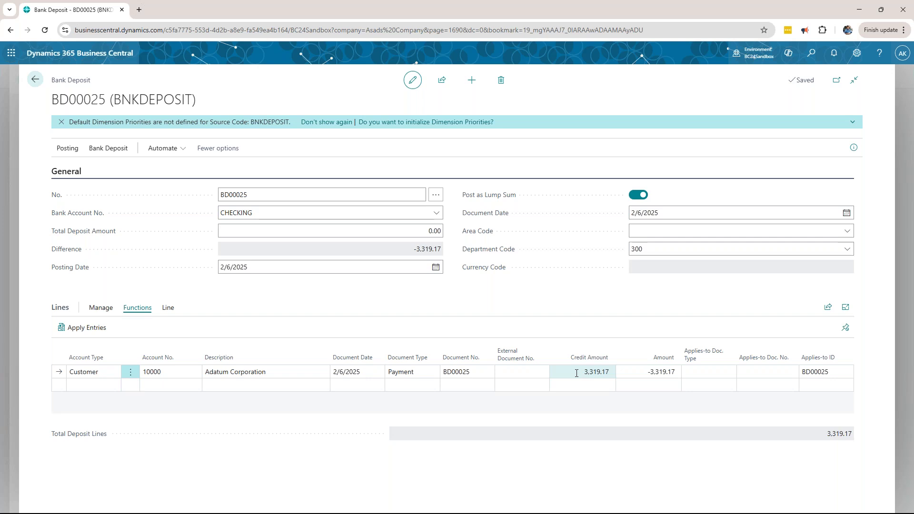
# - Set the deposit's total deposit amount to 3,319.17
pyautogui.click(425, 230)
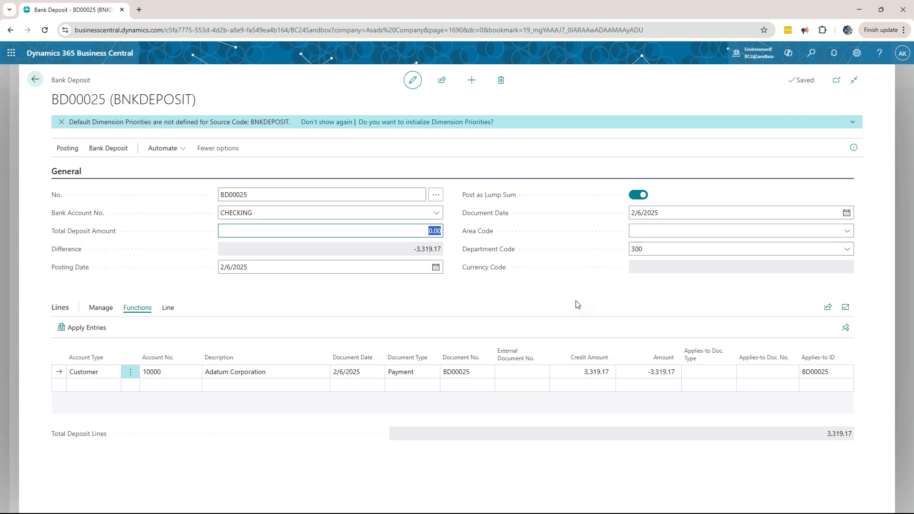
pyautogui.write('33')
pyautogui.write('19.17')
pyautogui.click(575, 304)
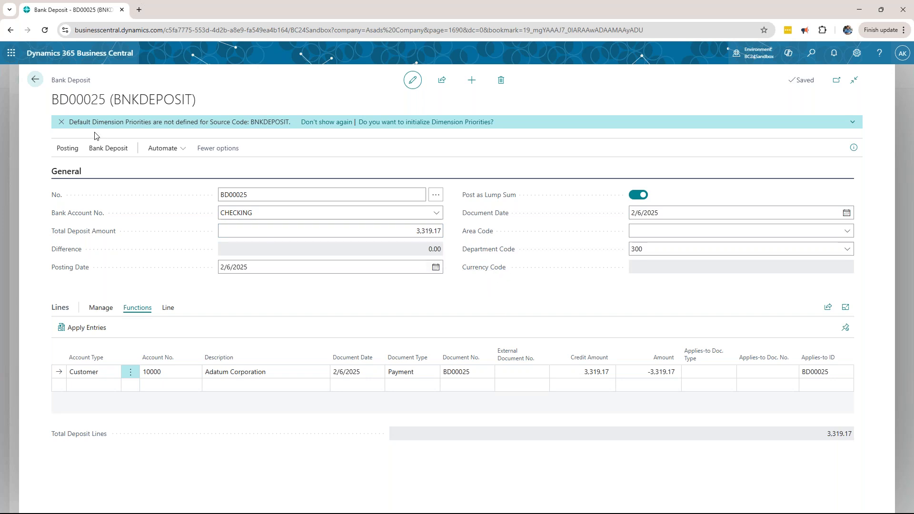
# - Post bank deposit BD00025 and open the posted bank deposit
pyautogui.click(68, 150)
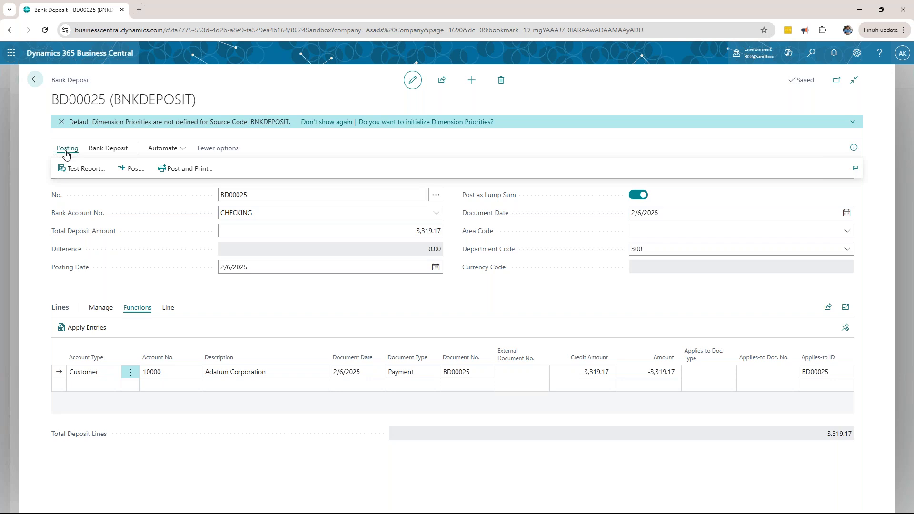
pyautogui.click(134, 169)
pyautogui.click(500, 311)
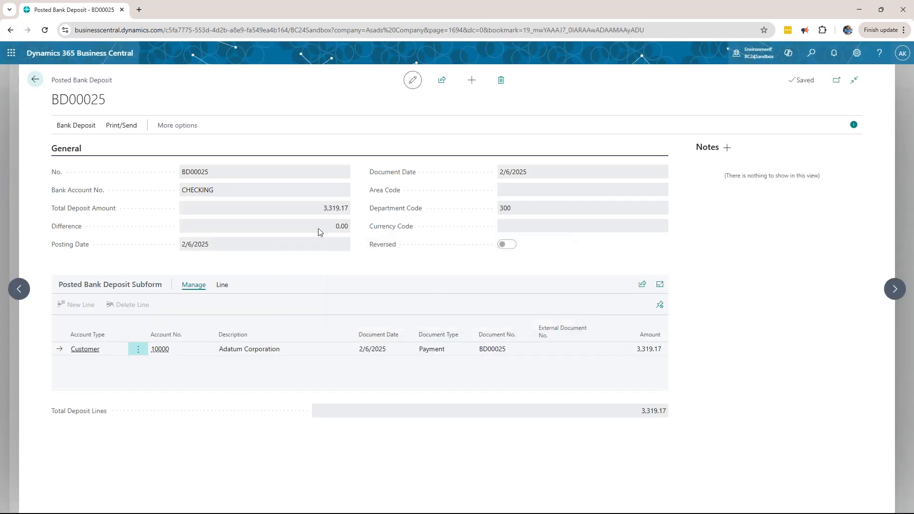
# - Preview the printable Bank Deposit report for the posted deposit, then close the preview and the report request
pyautogui.click(114, 128)
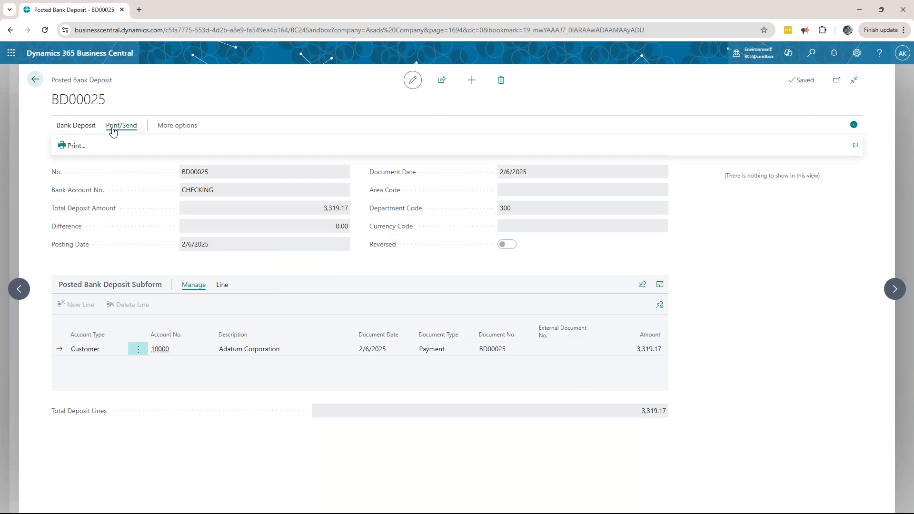
pyautogui.click(77, 146)
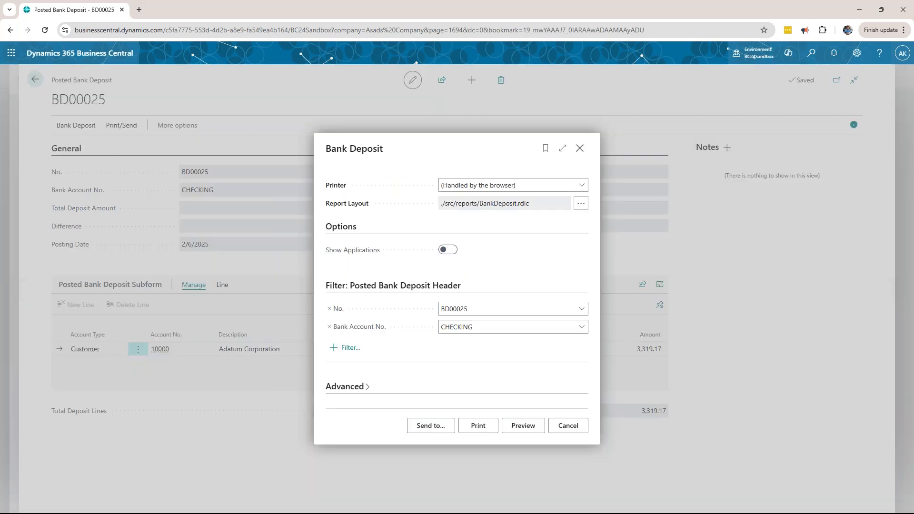
pyautogui.click(517, 430)
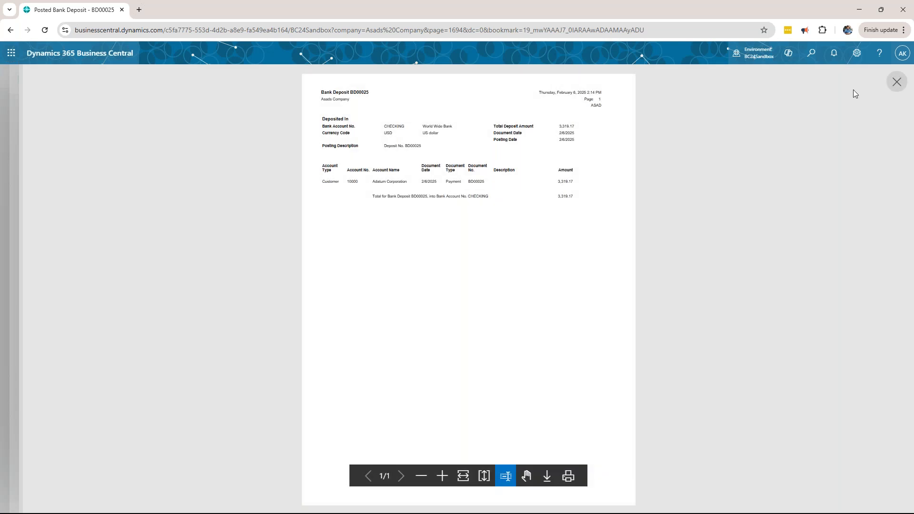
pyautogui.click(898, 83)
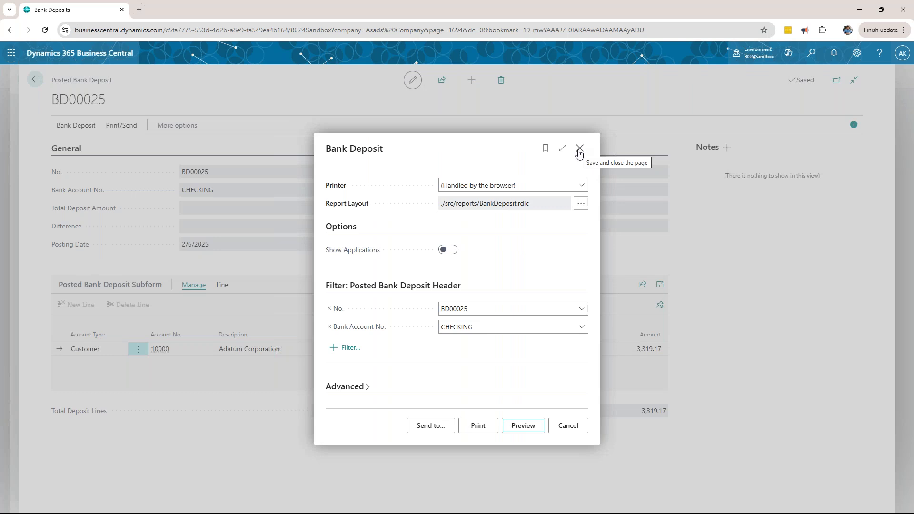
pyautogui.click(580, 149)
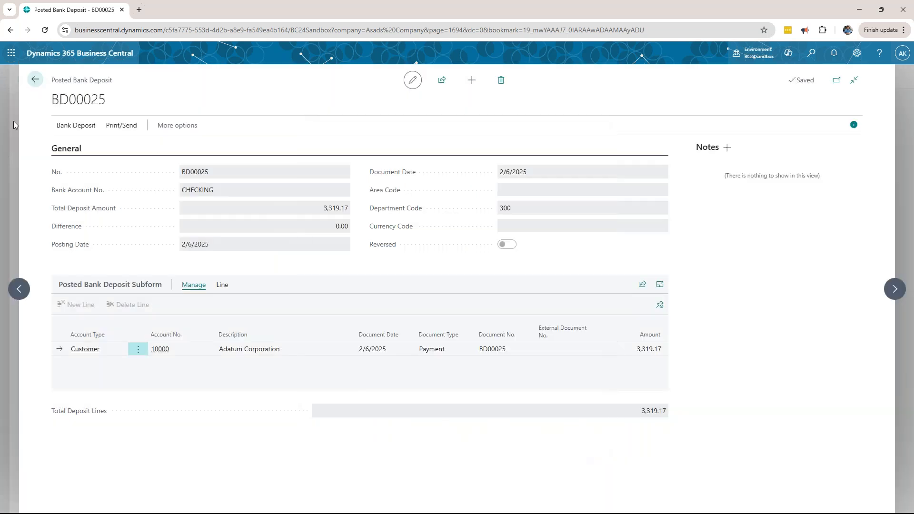
# - Leave the bank deposit pages and open the Cash Receipt Journals with the GENERAL batch selected
pyautogui.click(35, 80)
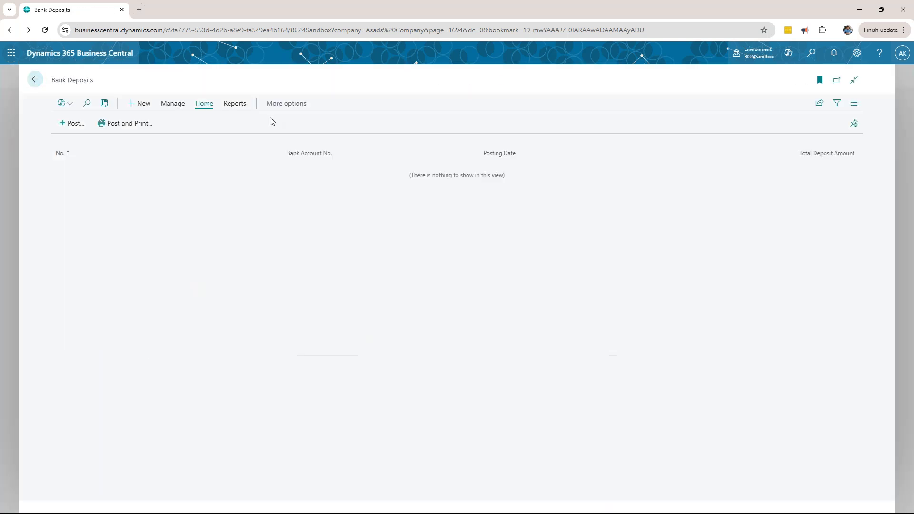
pyautogui.click(36, 80)
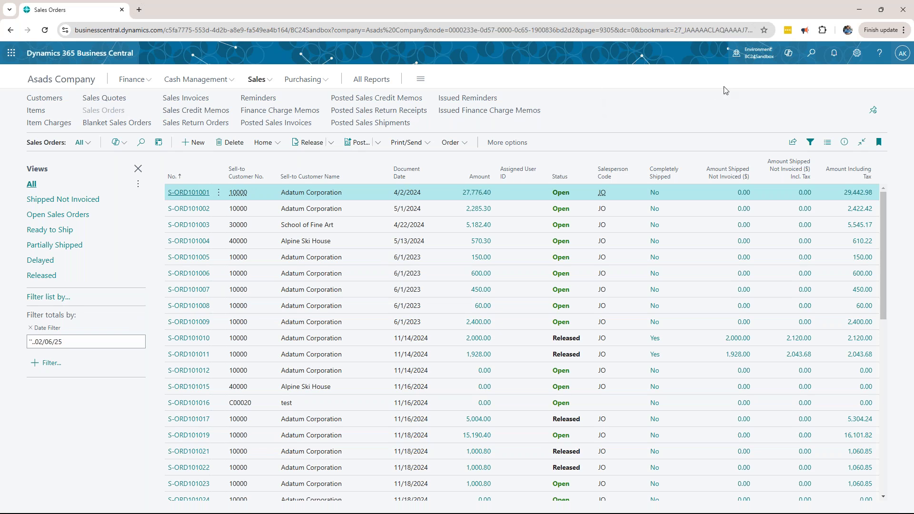
pyautogui.click(812, 54)
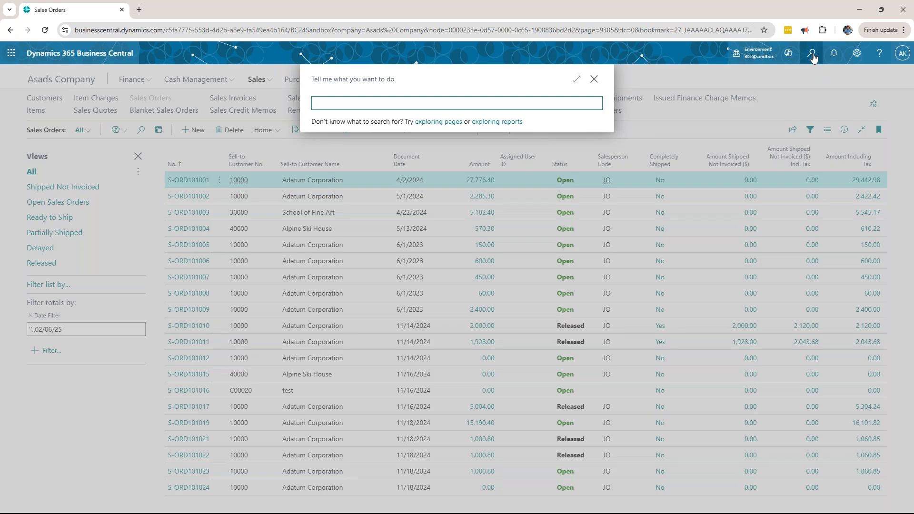
pyautogui.write('cash rec')
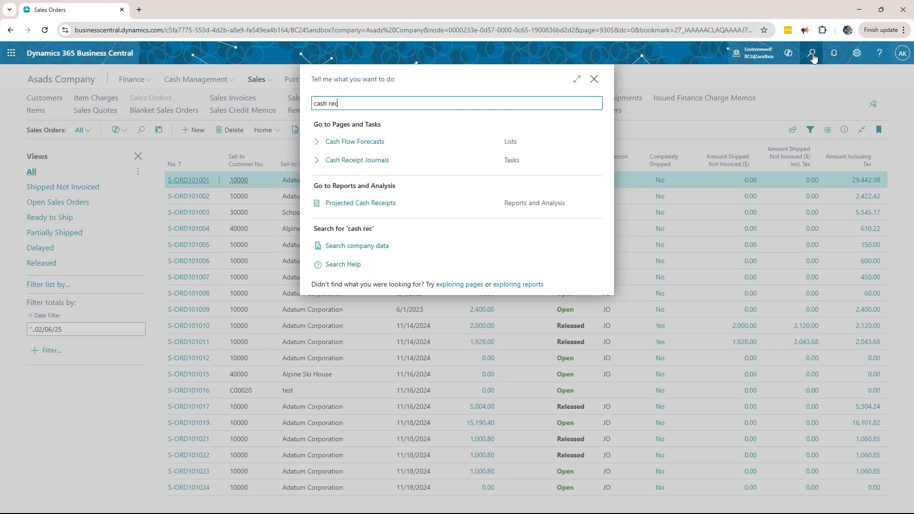
pyautogui.click(365, 163)
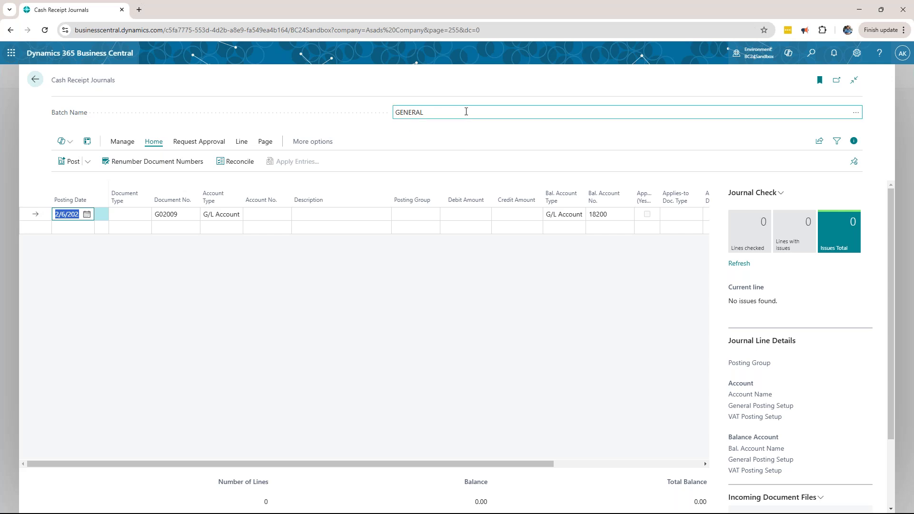
pyautogui.click(856, 113)
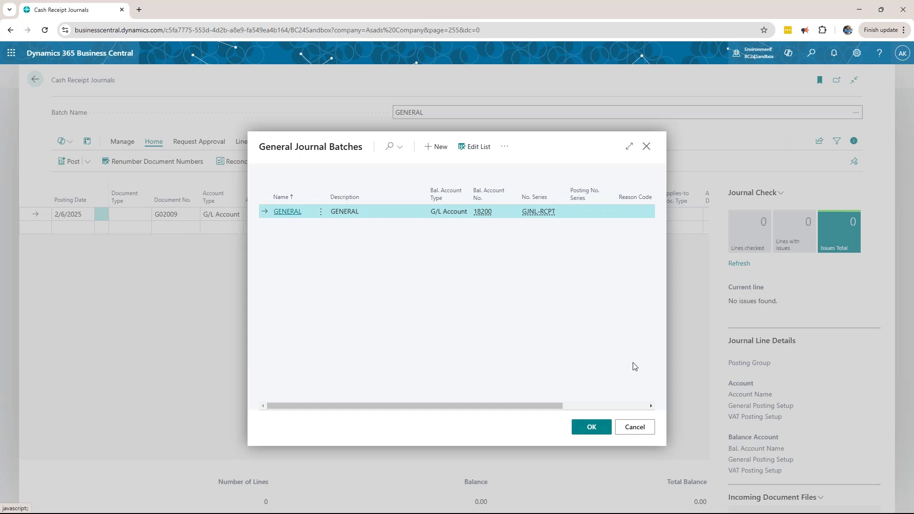
pyautogui.click(594, 430)
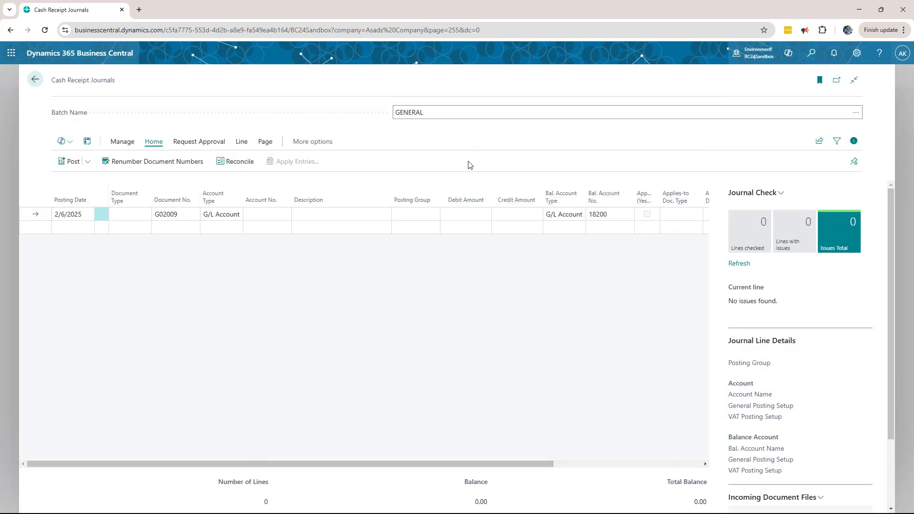
# - Set the first journal line's document type to Payment, account type to Customer and account to Adatum Corporation
pyautogui.click(125, 214)
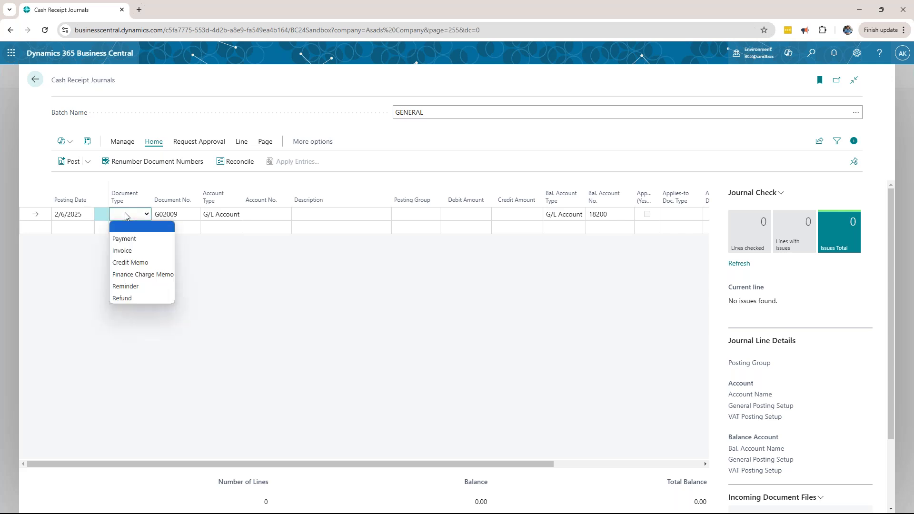
pyautogui.click(129, 240)
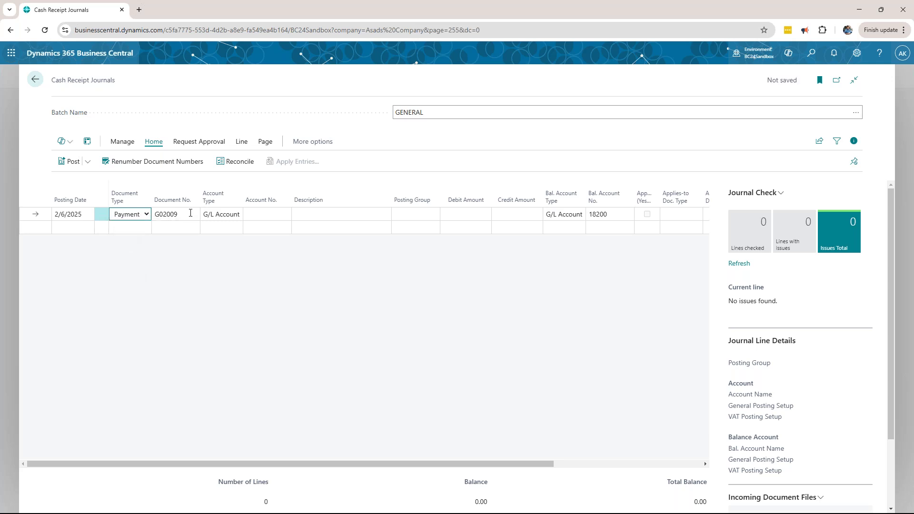
pyautogui.click(227, 214)
pyautogui.click(223, 239)
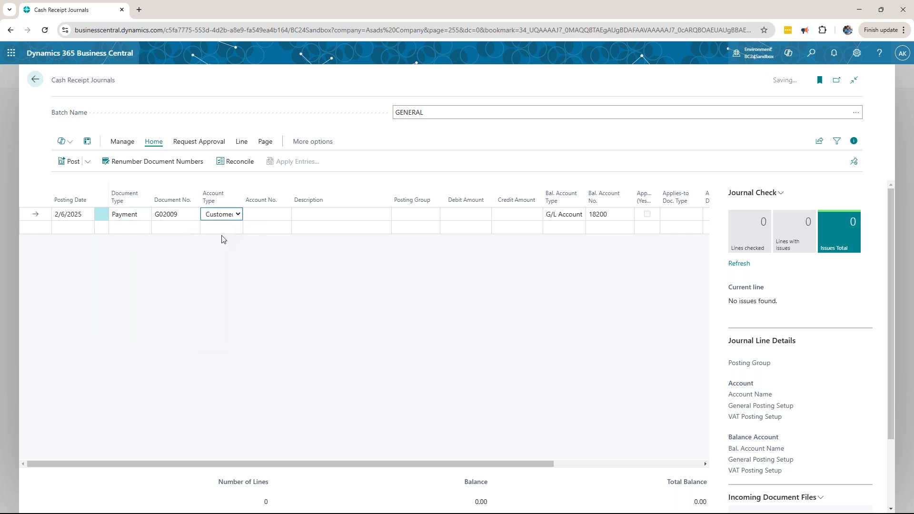
pyautogui.click(264, 215)
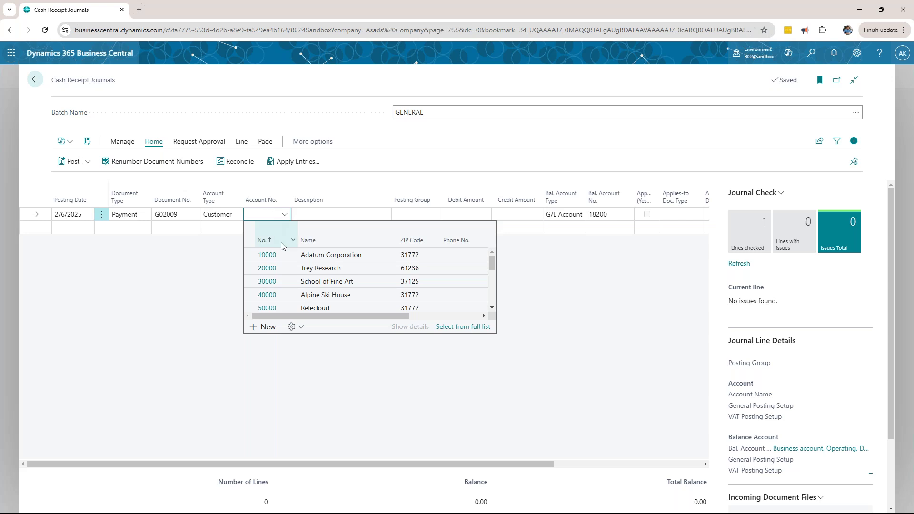
pyautogui.click(311, 258)
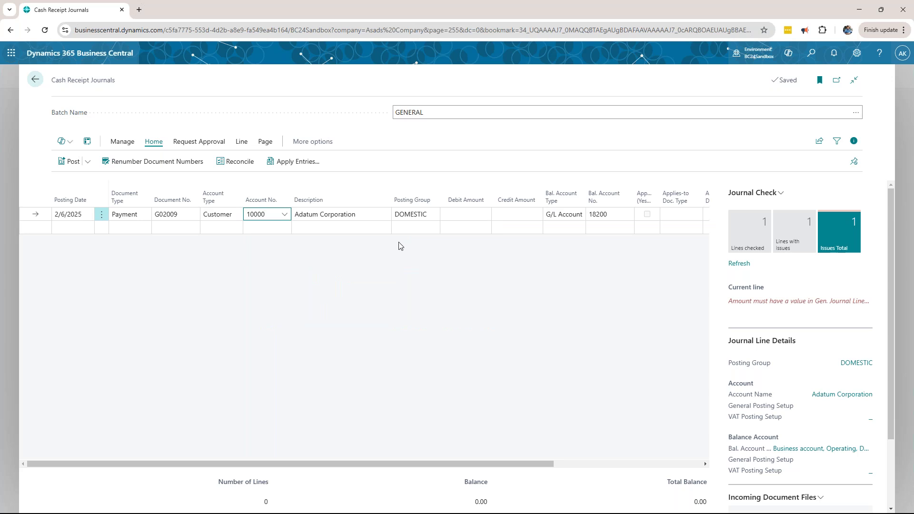
# - Change the payment line's customer account to Alpine Ski House
pyautogui.click(284, 216)
pyautogui.scroll(-3, 346, 284)
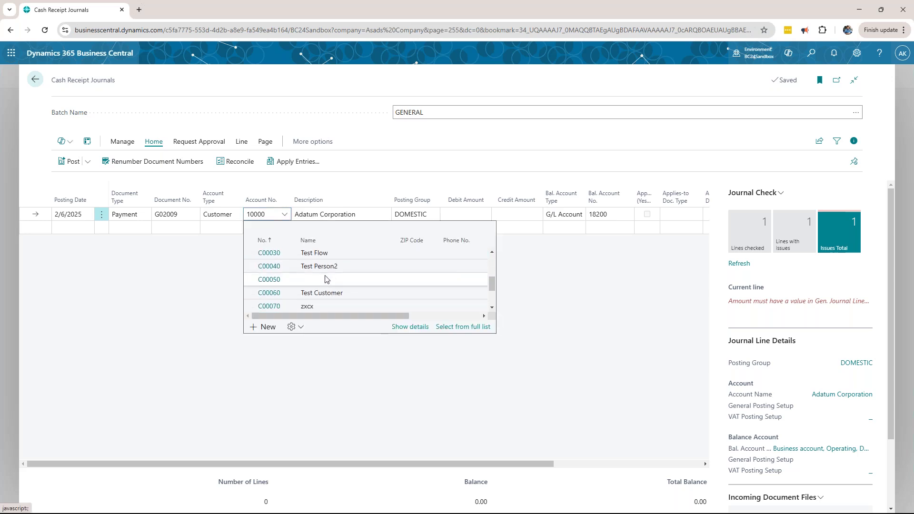
pyautogui.scroll(5, 341, 277)
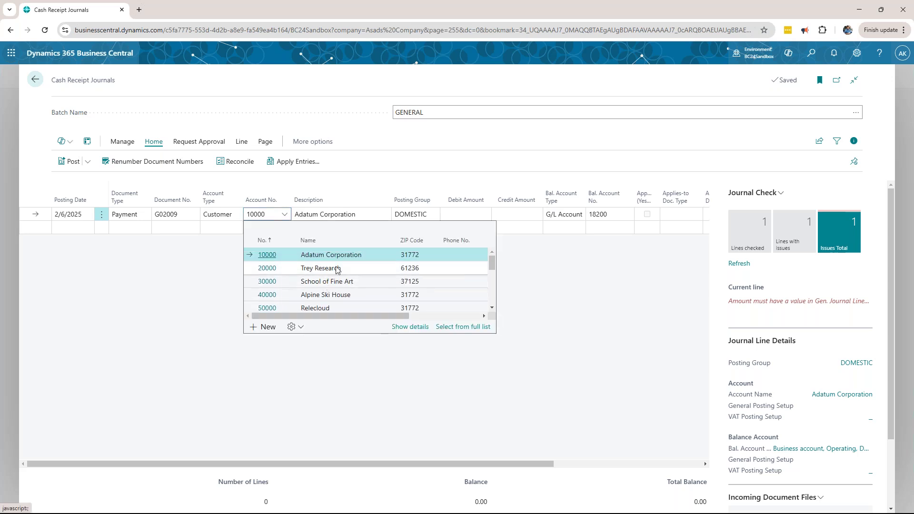
pyautogui.click(333, 297)
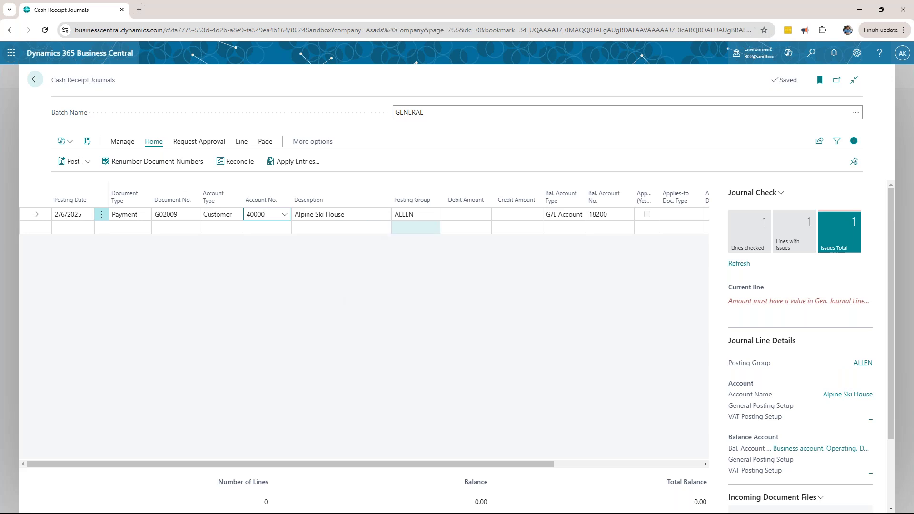
# - Set the payment line's balancing account type to Bank Account and its balancing account to CHECKING
pyautogui.moveTo(268, 461); pyautogui.dragTo(362, 459)
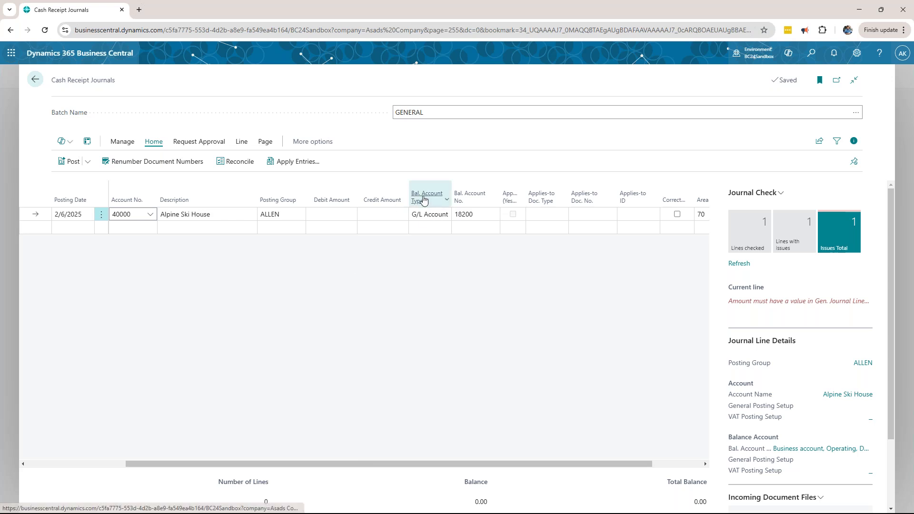
pyautogui.click(448, 216)
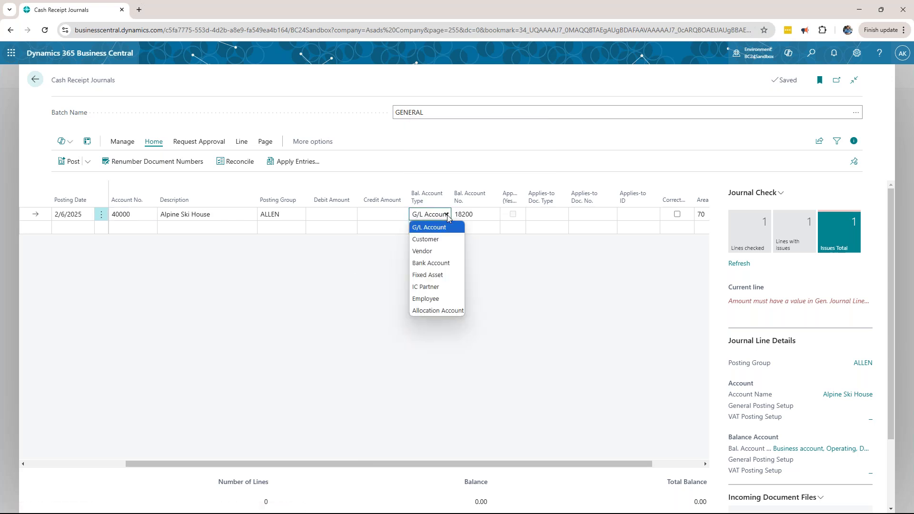
pyautogui.click(429, 264)
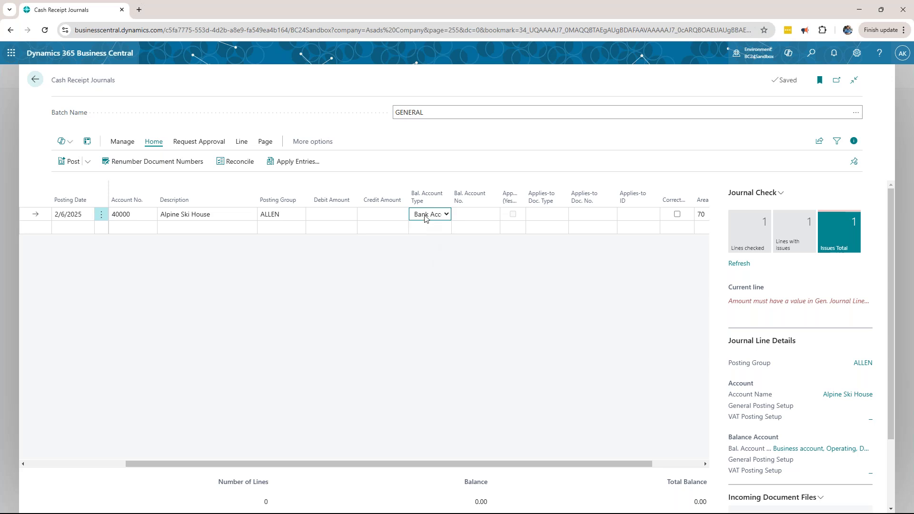
pyautogui.click(479, 214)
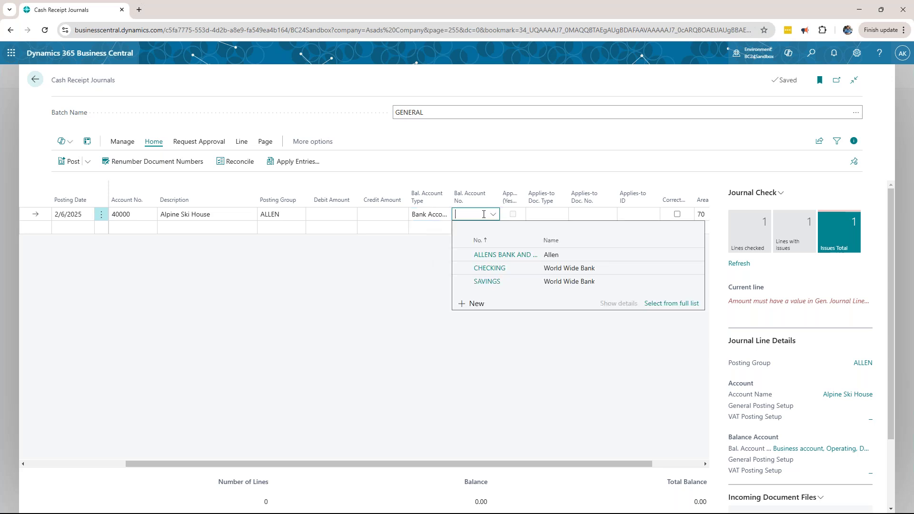
pyautogui.click(489, 269)
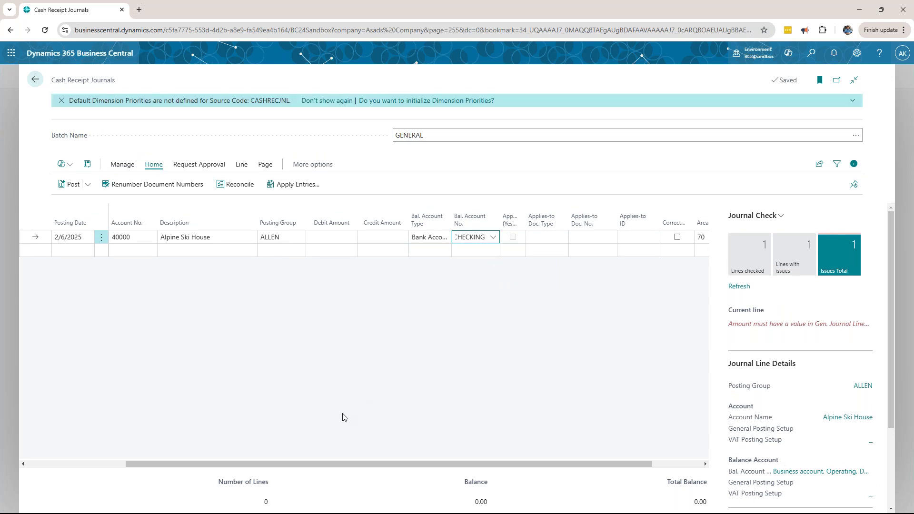
# - Check Alpine Ski House's customer entries available for application, through both Apply Entries and the Applies-to Doc. No. lookup, without applying any
pyautogui.moveTo(292, 465); pyautogui.dragTo(346, 465)
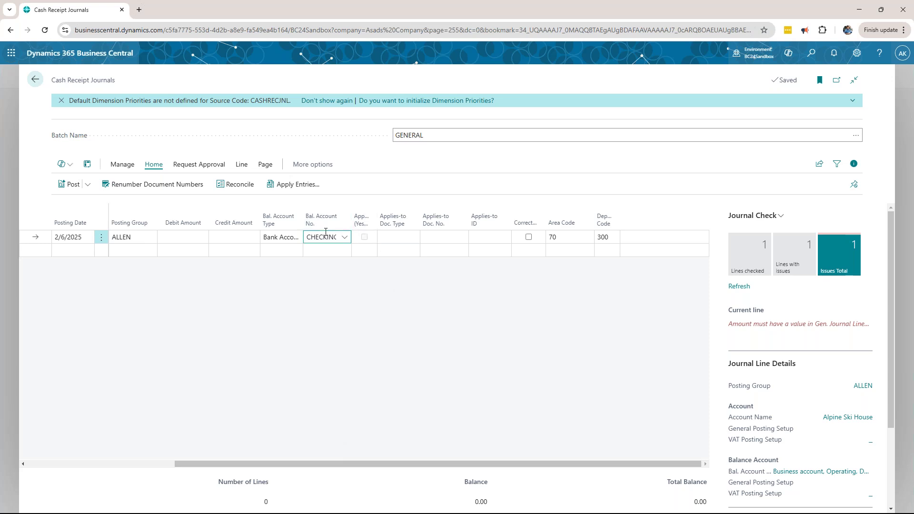
pyautogui.click(292, 185)
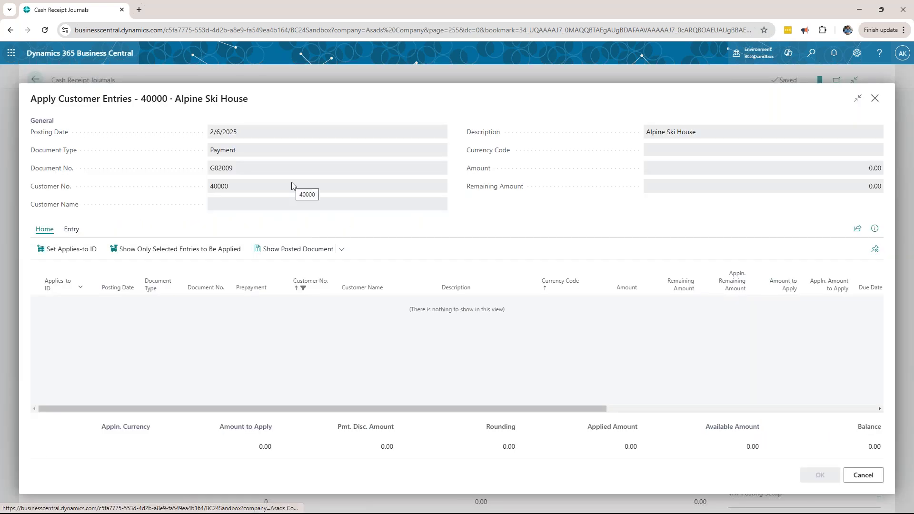
pyautogui.click(863, 475)
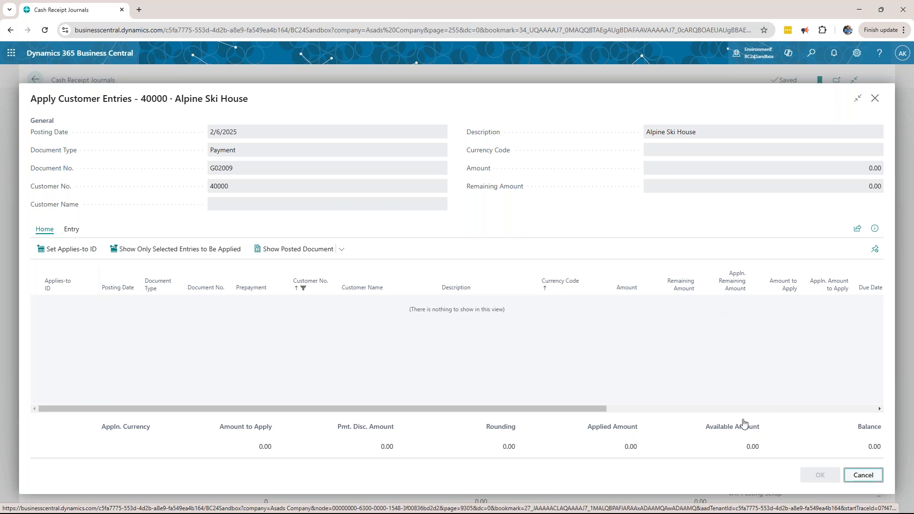
pyautogui.click(474, 234)
pyautogui.click(443, 236)
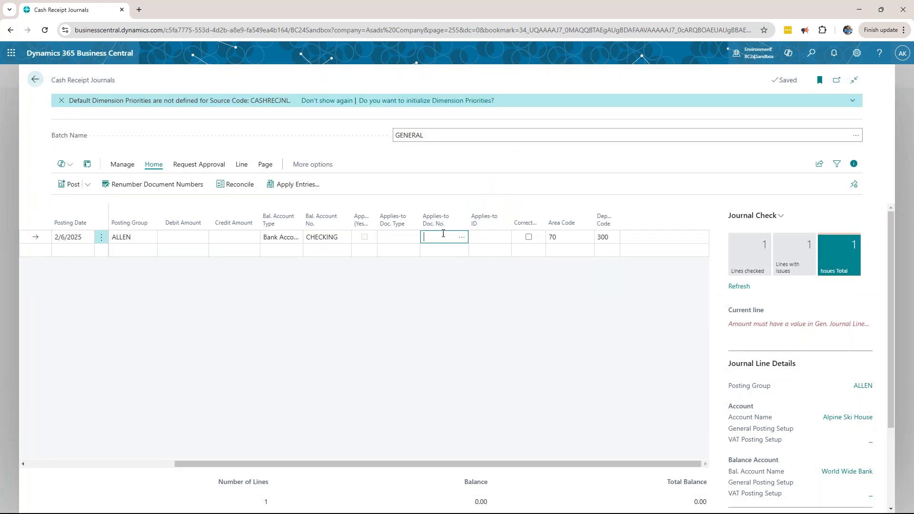
pyautogui.click(460, 236)
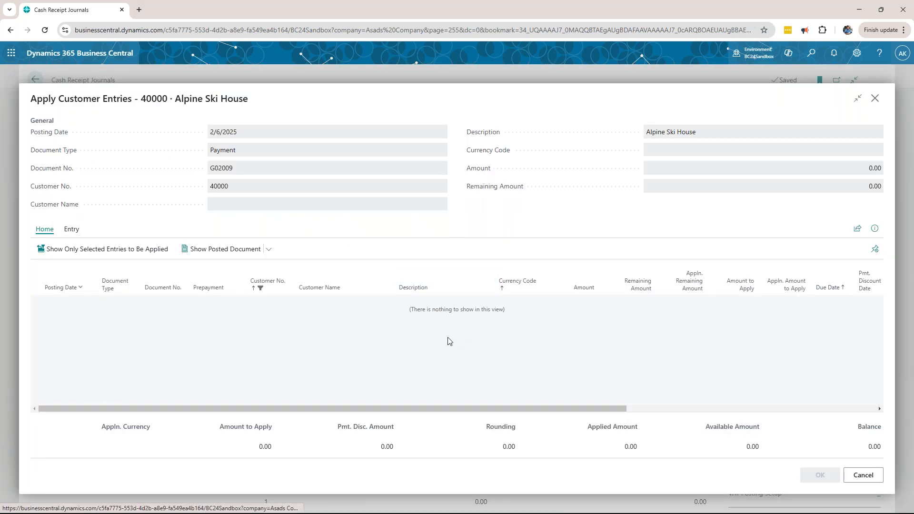
pyautogui.click(857, 479)
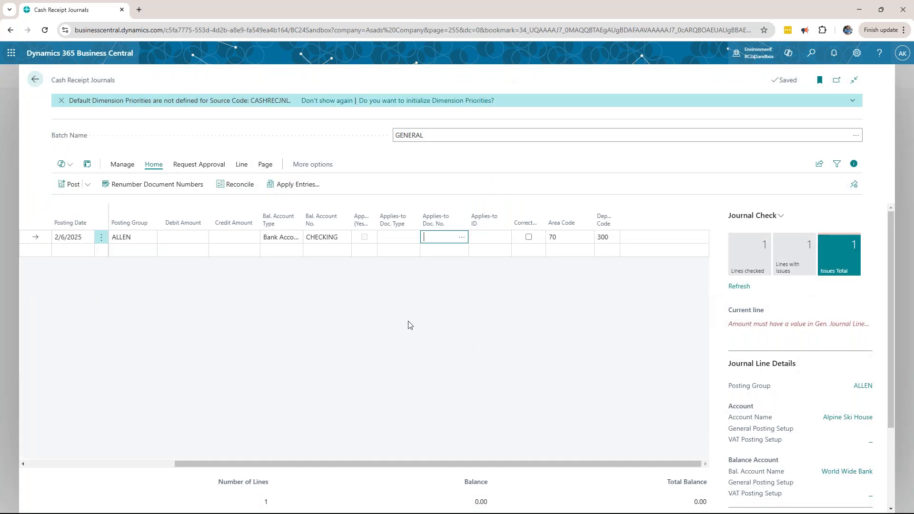
# - Change the payment line's customer account to 10000, Adatum Corporation
pyautogui.moveTo(194, 459); pyautogui.dragTo(155, 457)
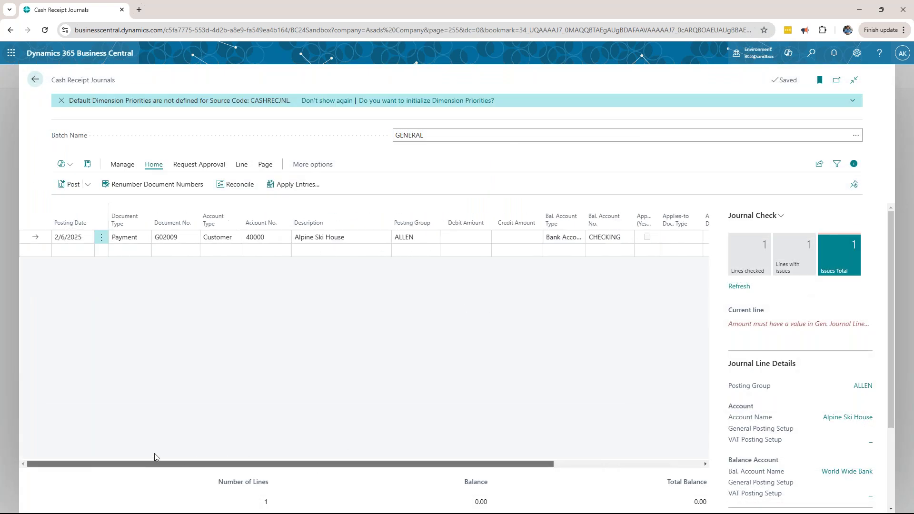
pyautogui.click(275, 234)
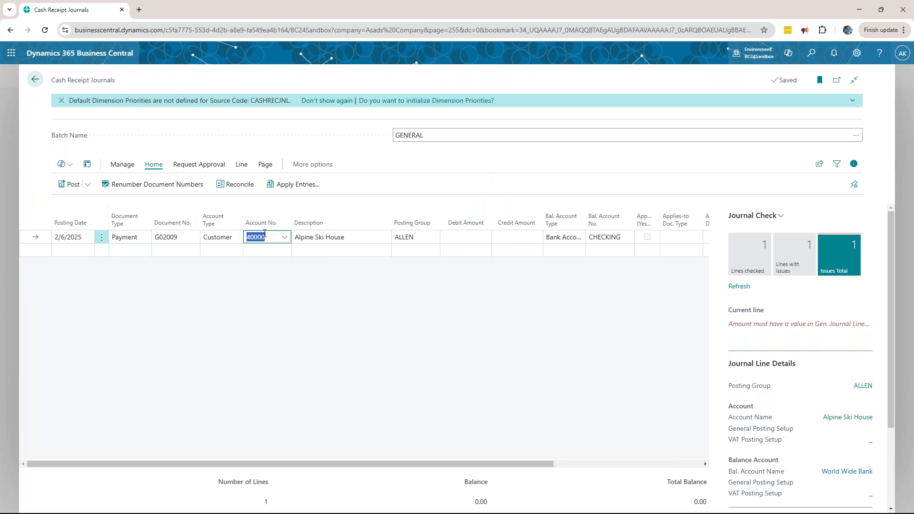
pyautogui.click(284, 239)
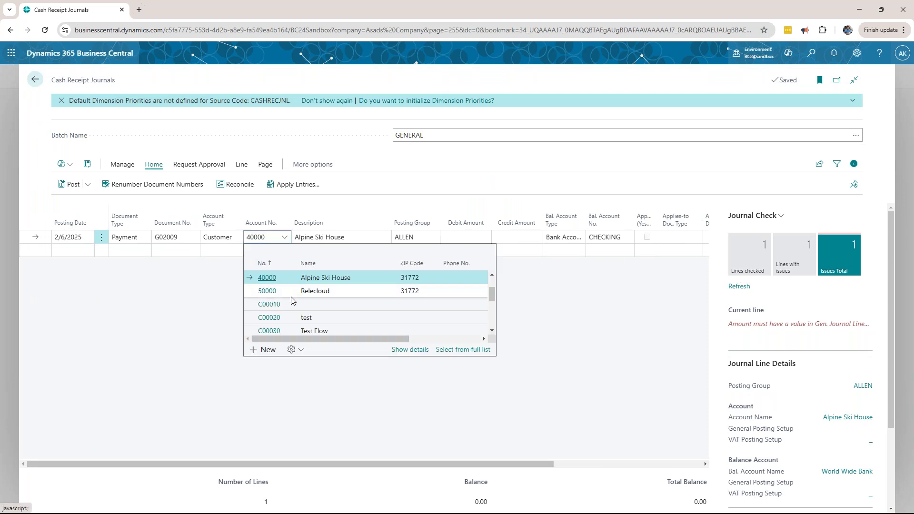
pyautogui.scroll(1, 290, 298)
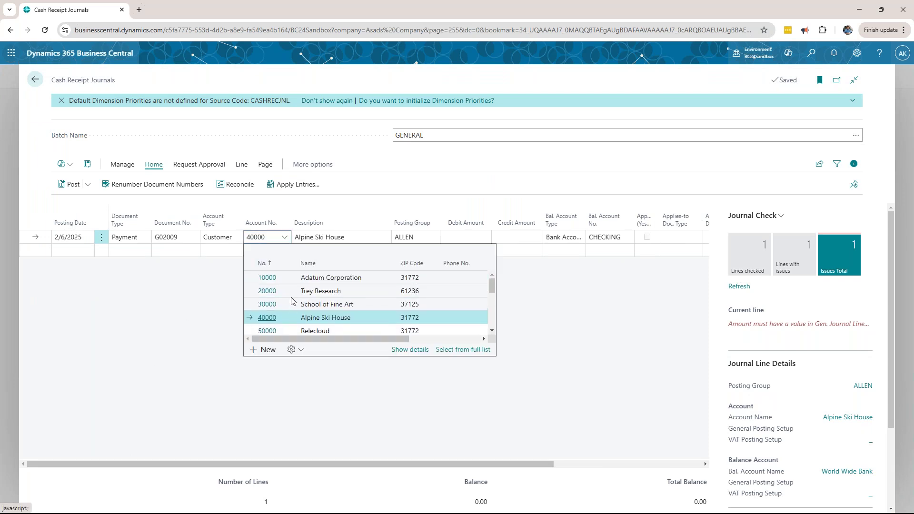
pyautogui.click(321, 279)
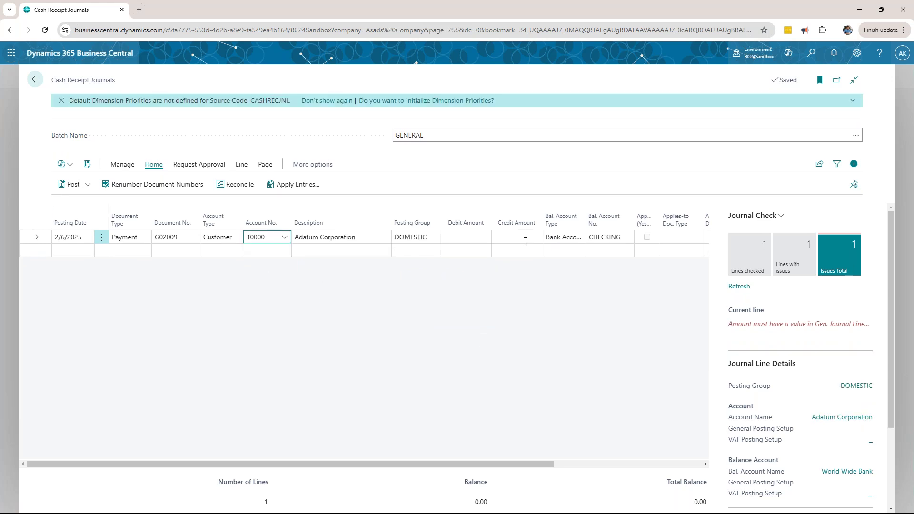
# - Review Adatum Corporation's open entries through the Applies-to Doc. No. lookup on the payment line, without applying any
pyautogui.moveTo(315, 463); pyautogui.dragTo(451, 482)
pyautogui.click(541, 239)
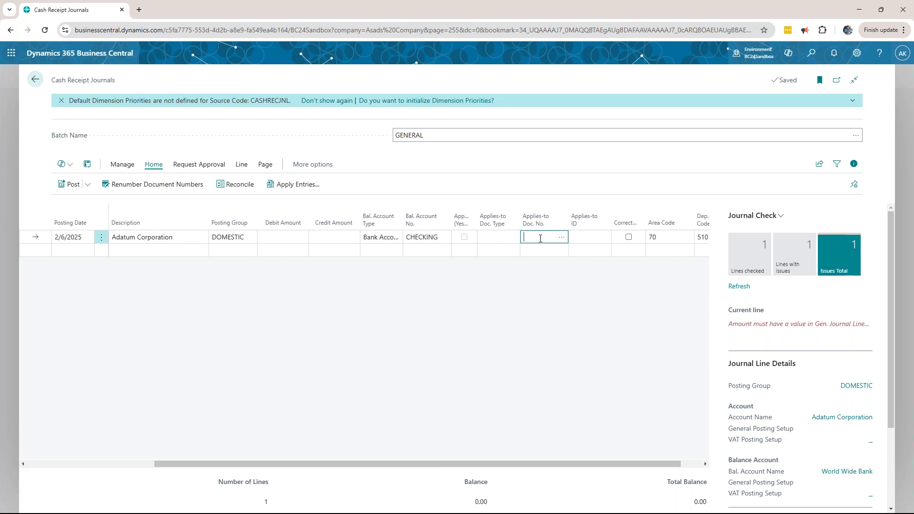
pyautogui.click(562, 236)
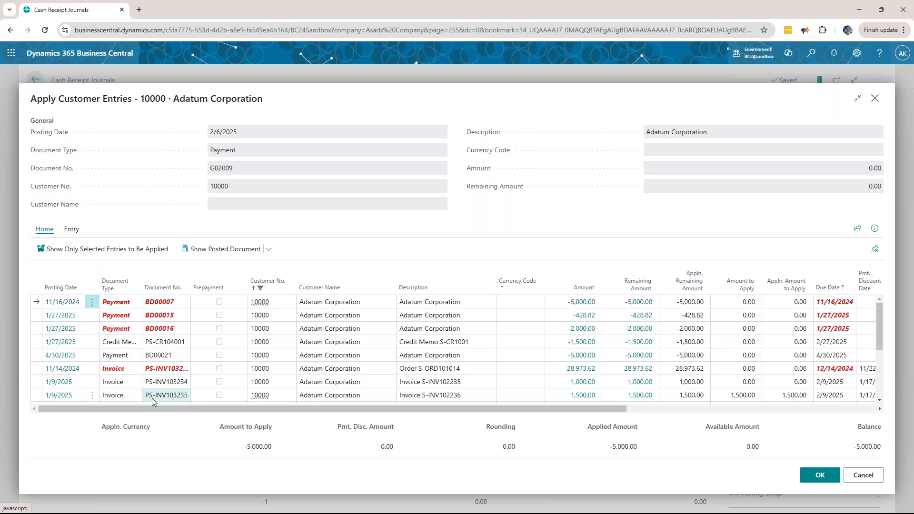
pyautogui.scroll(-1, 376, 347)
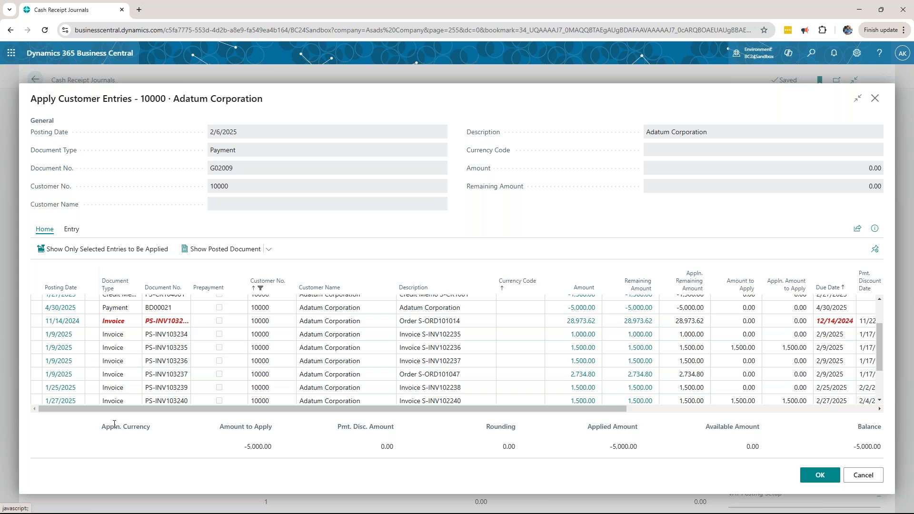
pyautogui.click(863, 475)
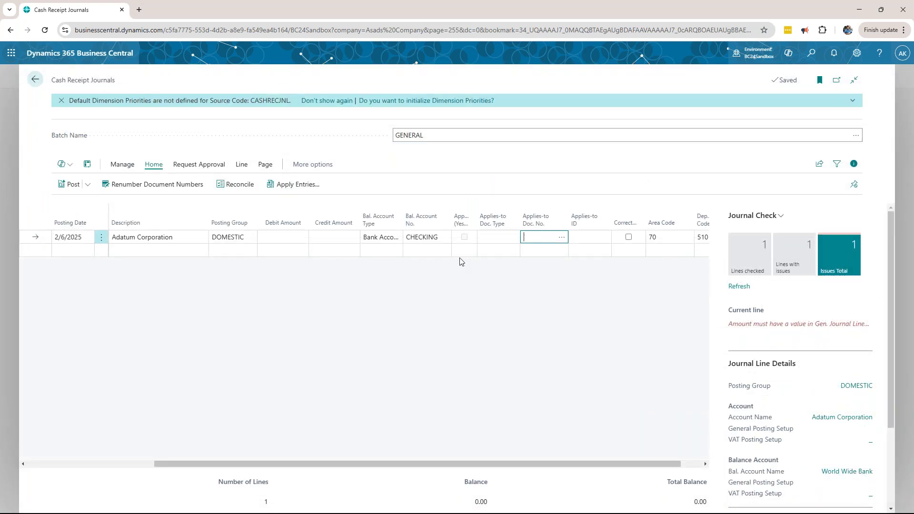
# - Apply the payment to Adatum Corporation's 11/14/2024 invoice for Order S-ORD101014 by setting its Applies-to ID in Apply Entries
pyautogui.click(302, 187)
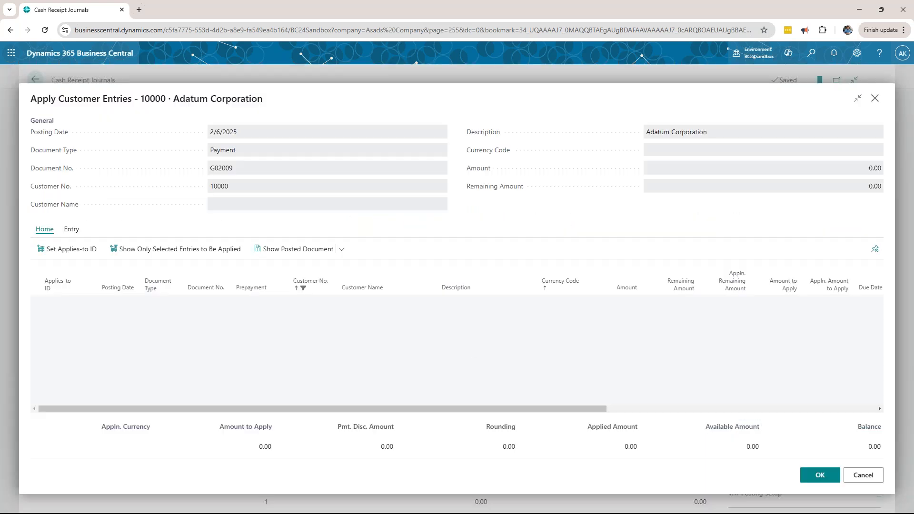
pyautogui.scroll(-2, 172, 329)
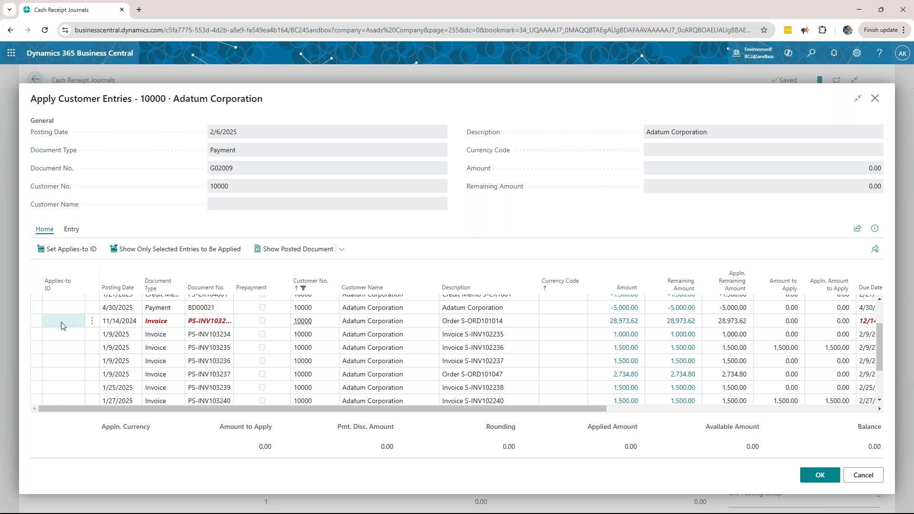
pyautogui.click(61, 326)
pyautogui.click(67, 250)
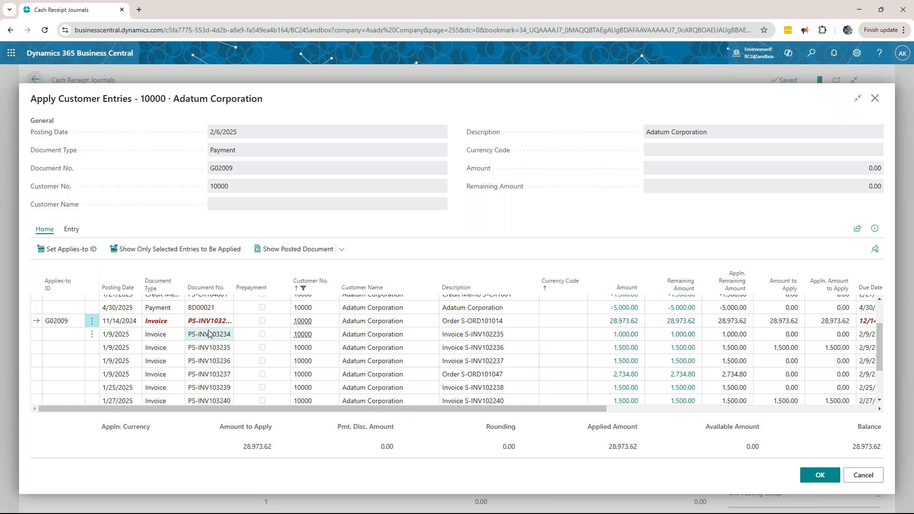
pyautogui.click(812, 476)
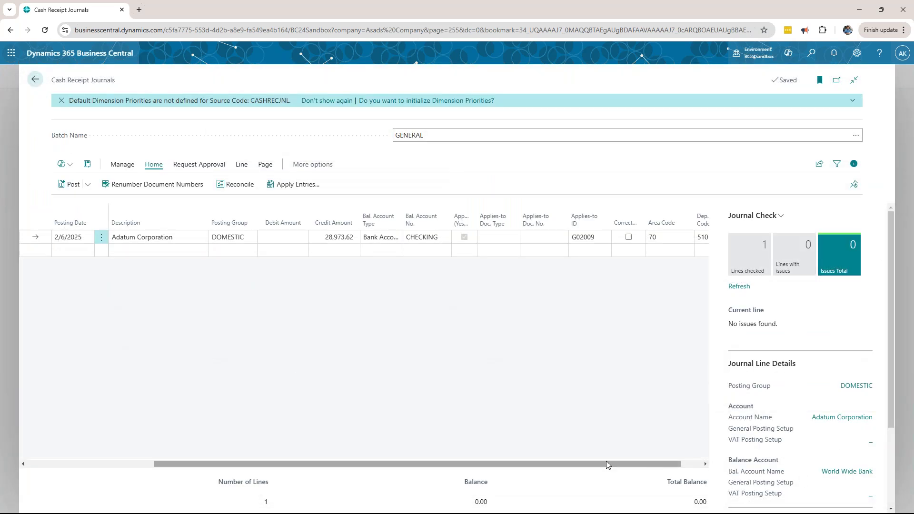
# - Post the Adatum Corporation payment line in the GENERAL batch and leave the cash receipt journal
pyautogui.moveTo(483, 461)
pyautogui.mouseDown()
pyautogui.moveTo(310, 469)
pyautogui.moveTo(484, 461)
pyautogui.mouseUp()
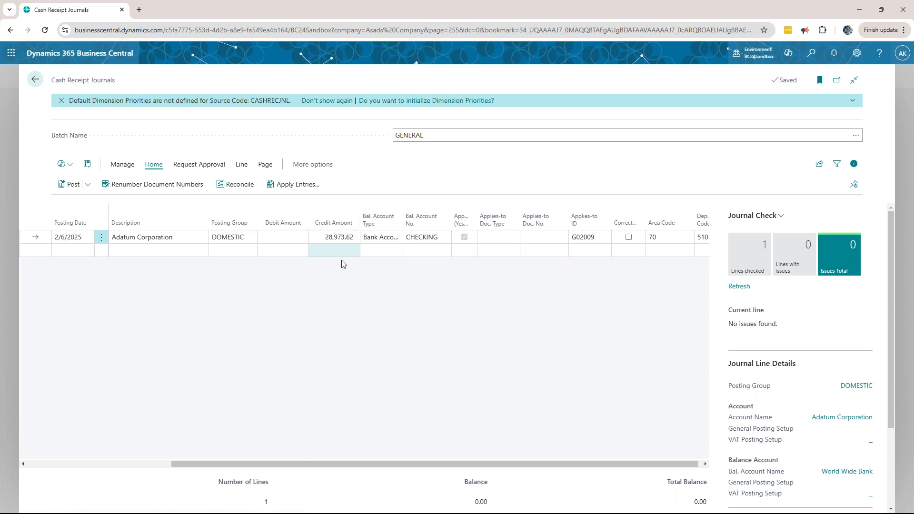
pyautogui.click(74, 187)
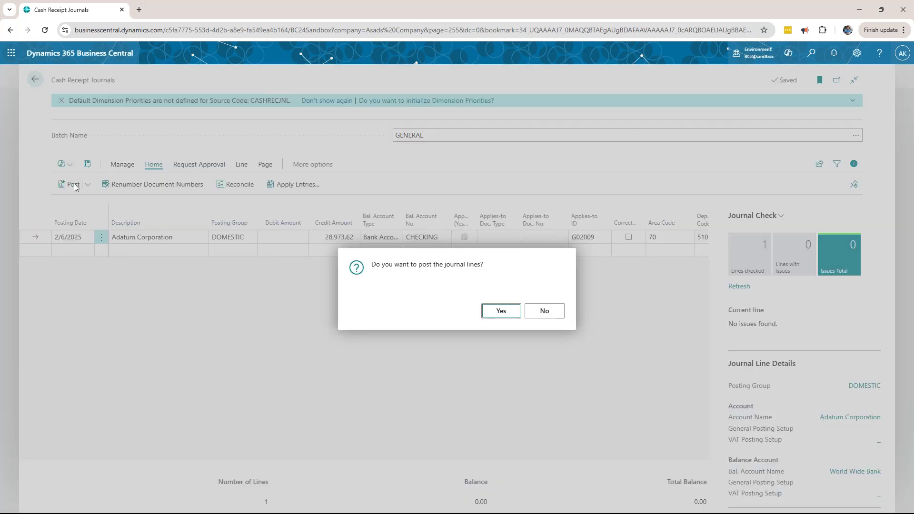
pyautogui.click(503, 314)
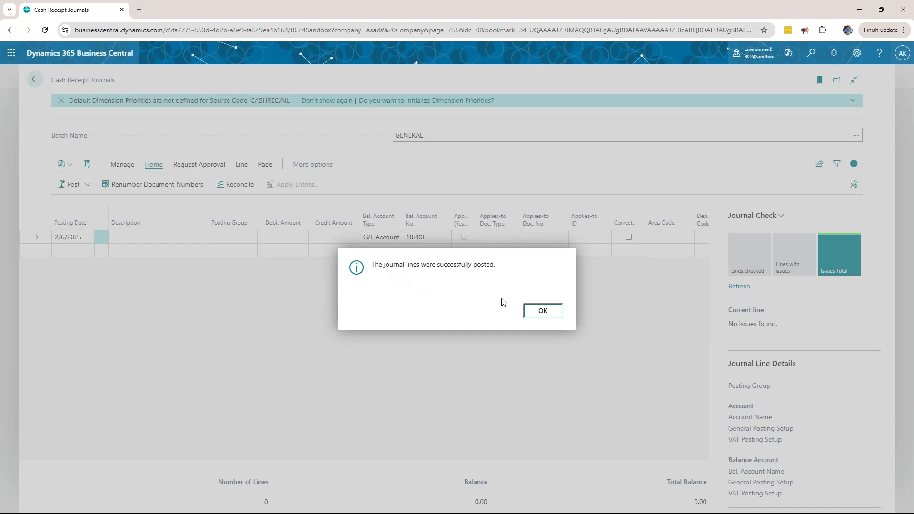
pyautogui.click(538, 313)
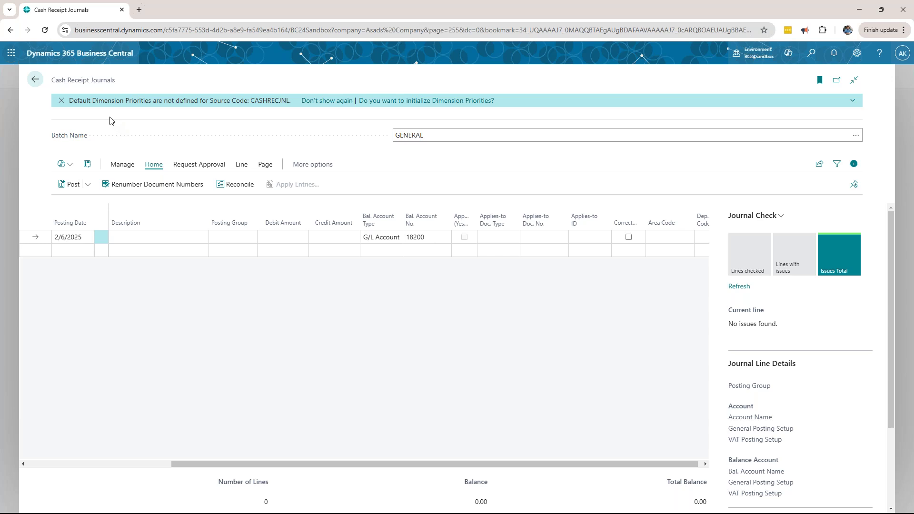
pyautogui.click(36, 81)
pyautogui.click(76, 84)
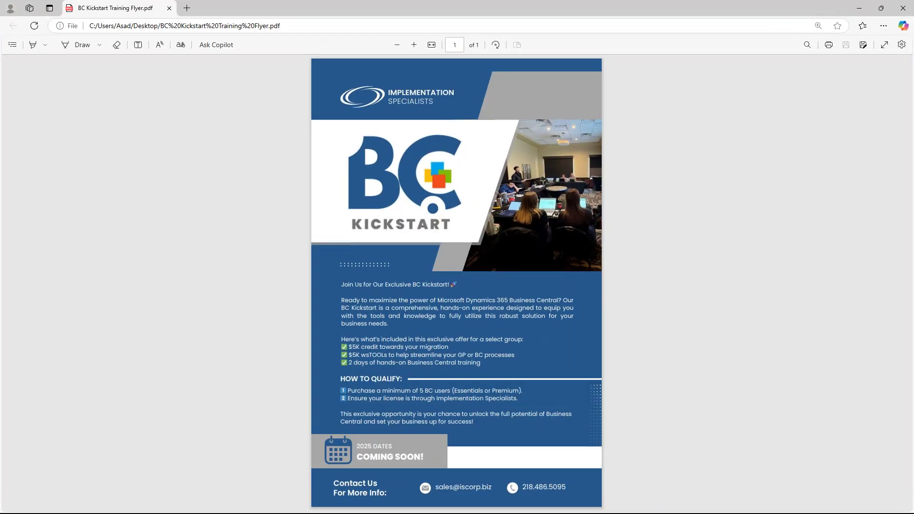
# - Display the BC Kickstart Training Flyer PDF in full screen
pyautogui.click(885, 45)
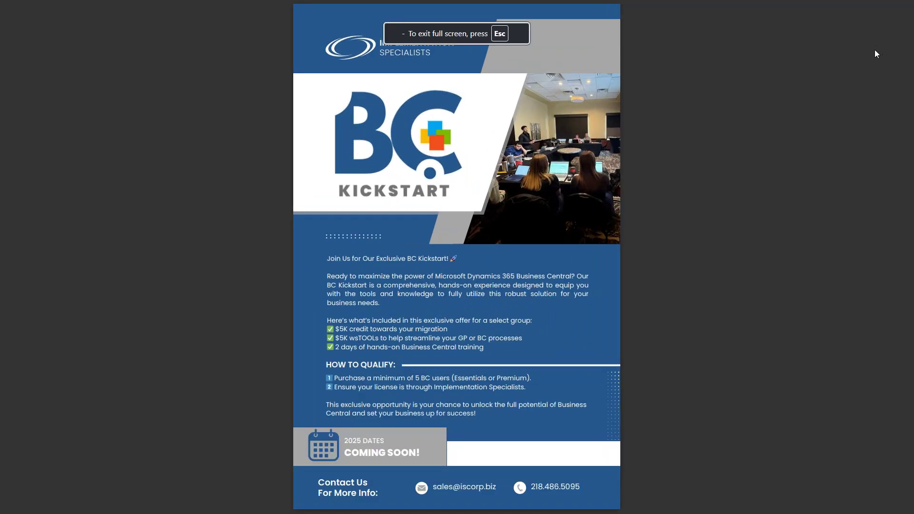